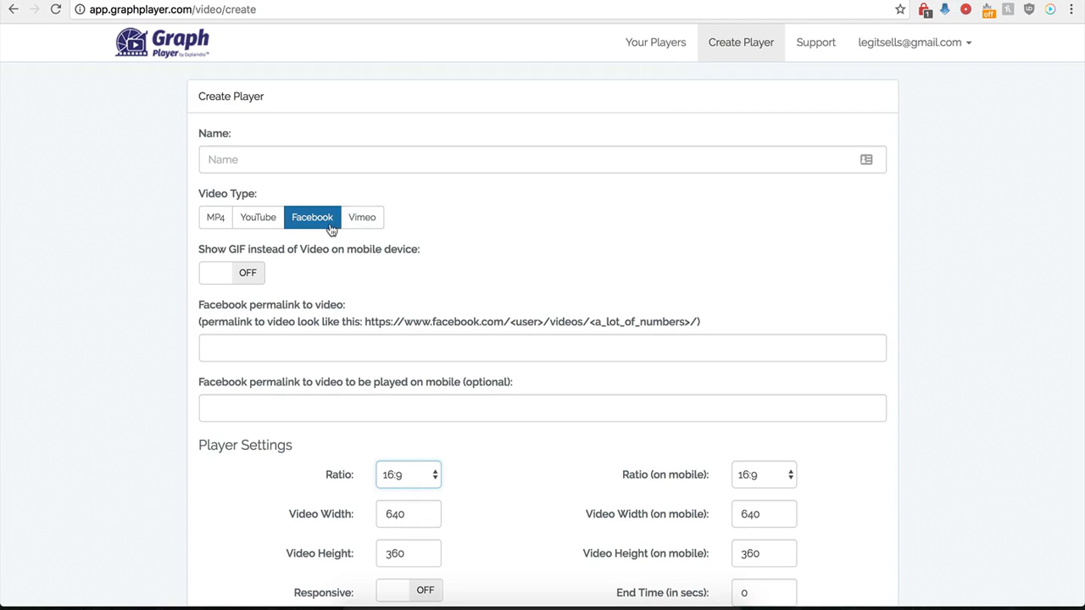
Step: Name the new player "Demo Name" and choose Facebook as its video type
scroll(191, 366, "down", 1)
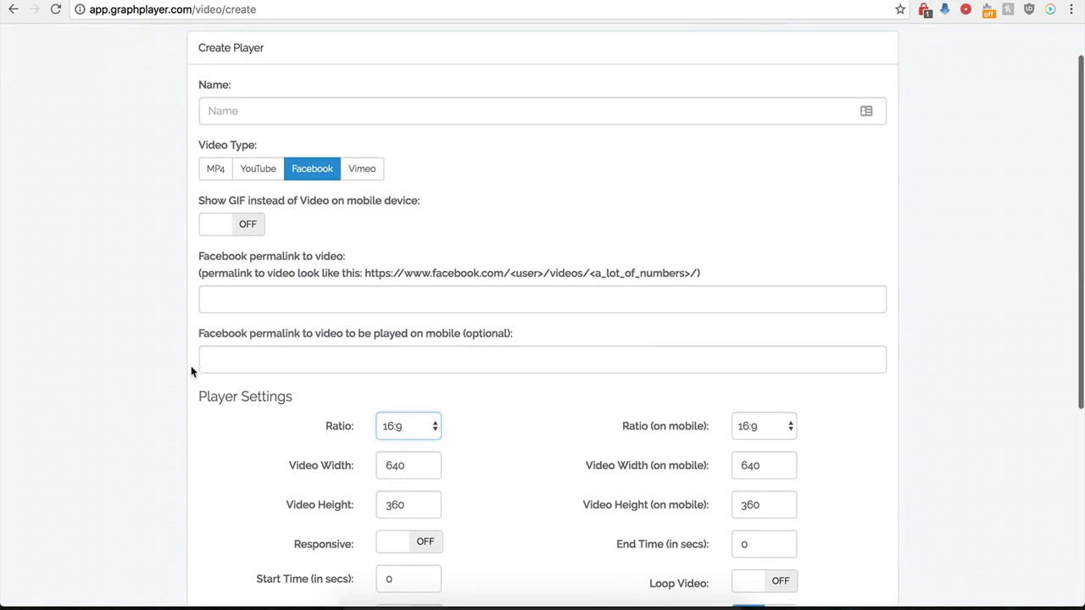
left_click(293, 109)
type("Demo Name")
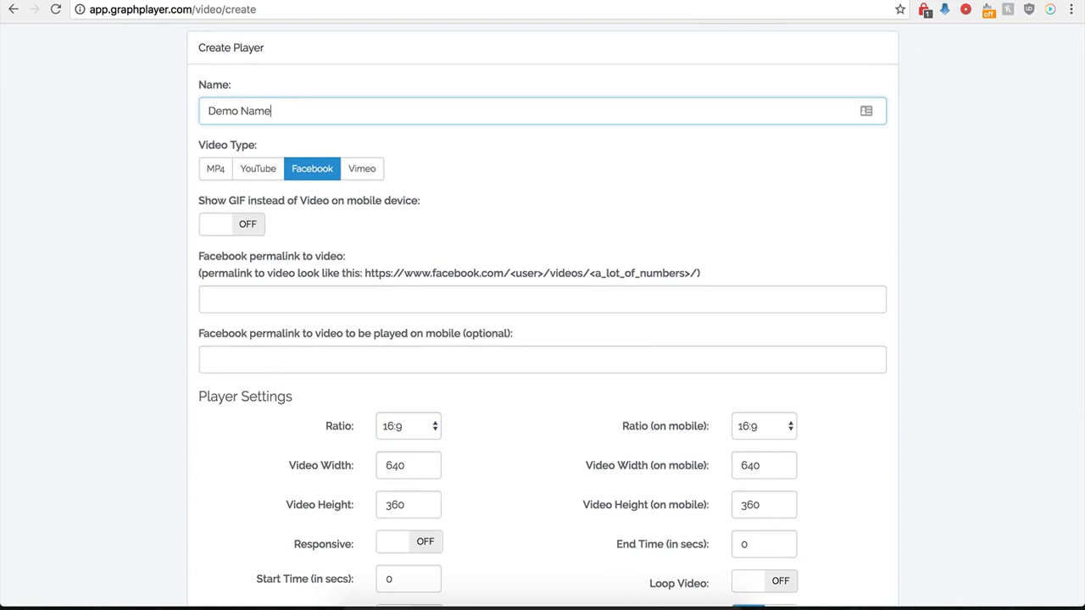
left_click(293, 180)
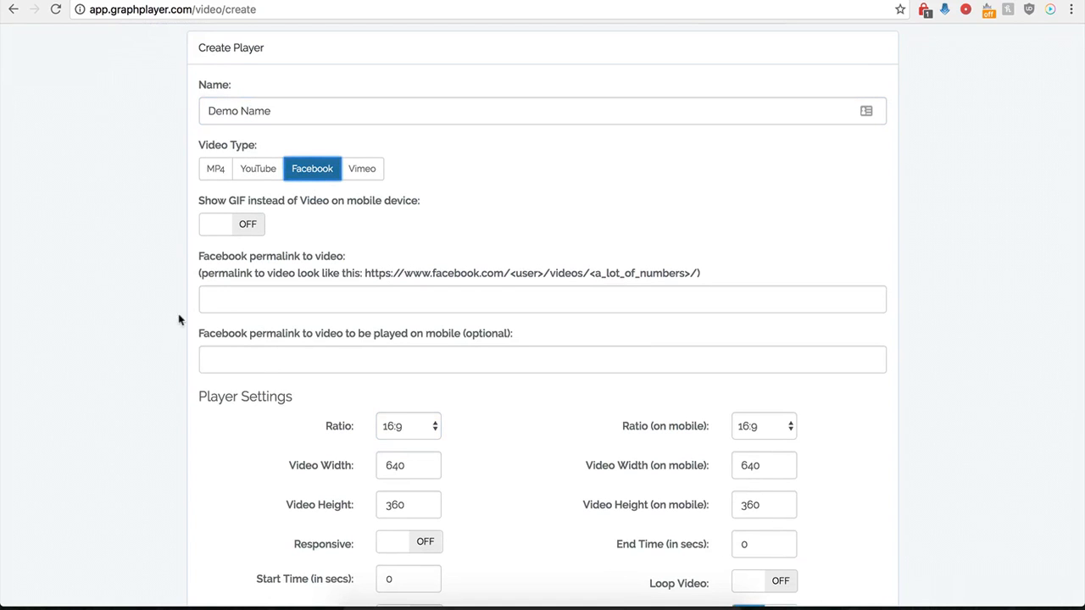
Step: Copy the web address of the INSIDER dessert "Creative Cakes" video on Facebook and paste it as the player's Facebook video permalink
scroll(199, 292, "down", 1)
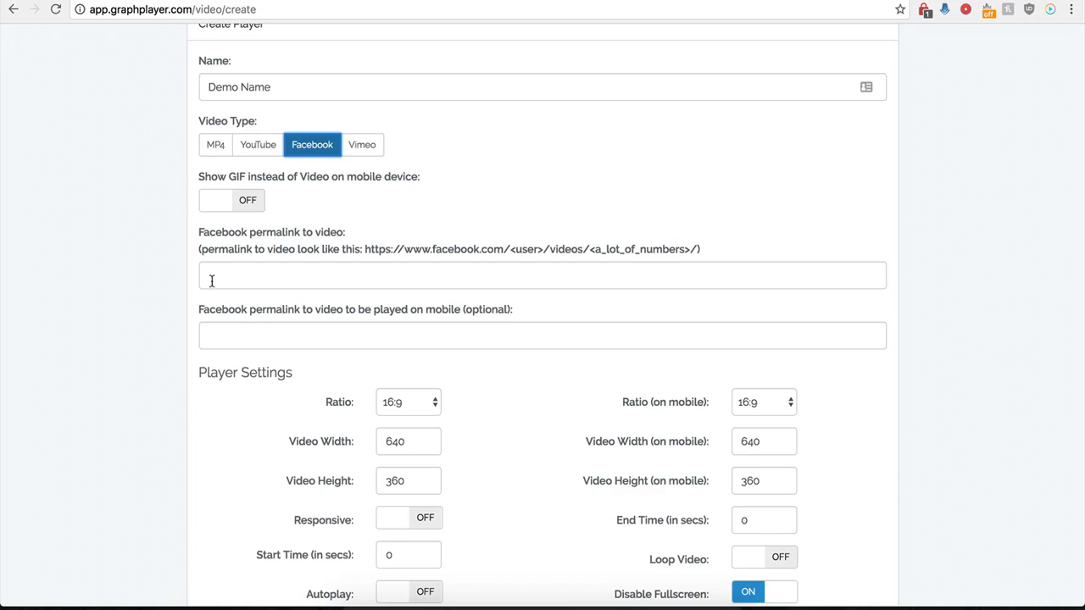
left_click(212, 280)
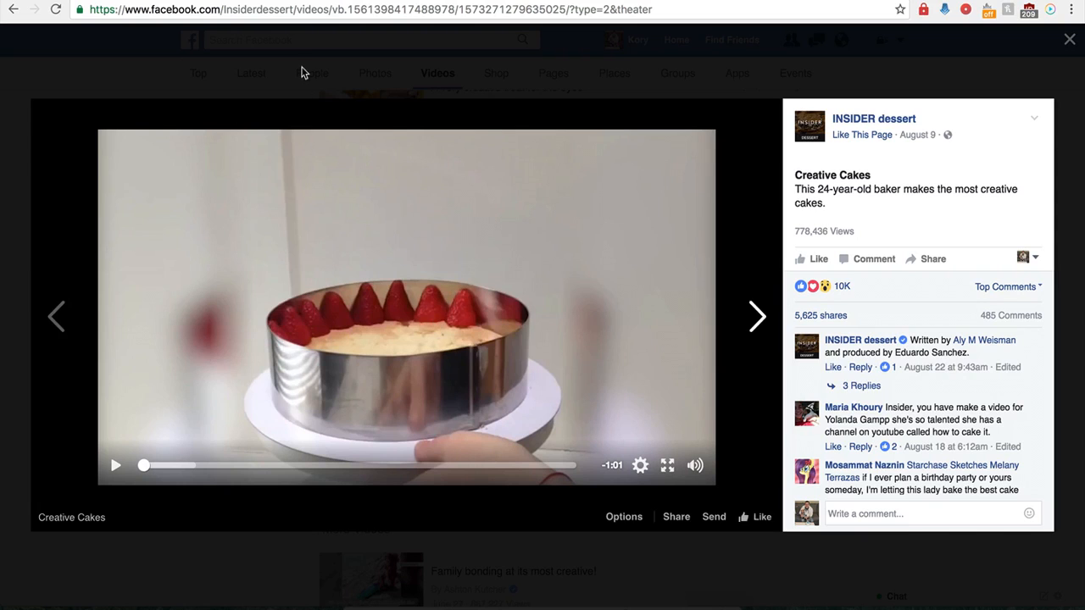
left_click(319, 12)
key("super+c")
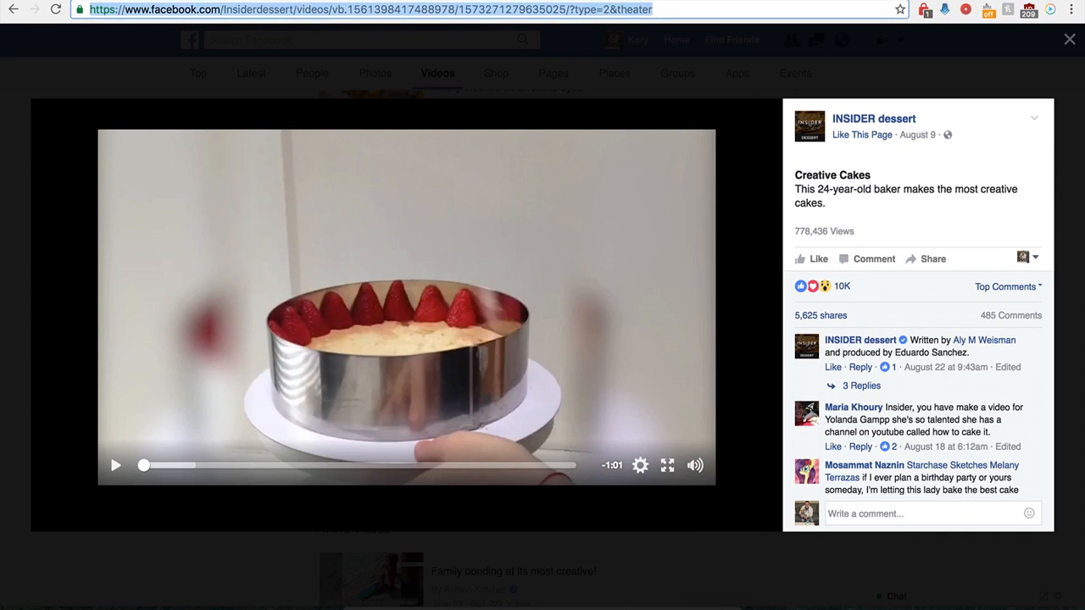
left_click(255, 1)
key("super+v")
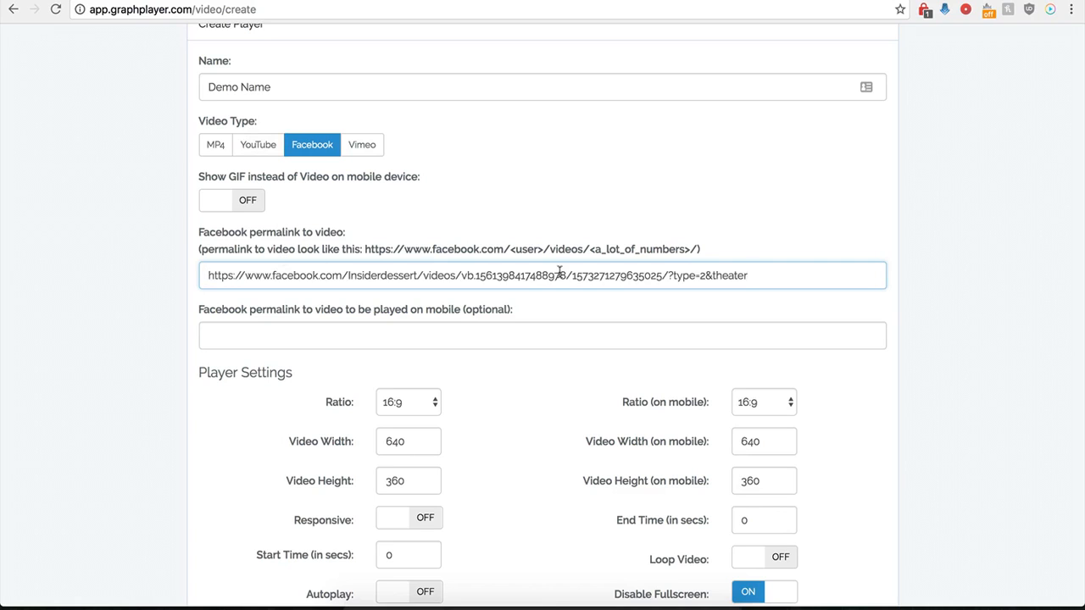
Step: Remove the trailing "?type=2&theater" from the Facebook video permalink
left_click_drag(766, 274, 673, 275)
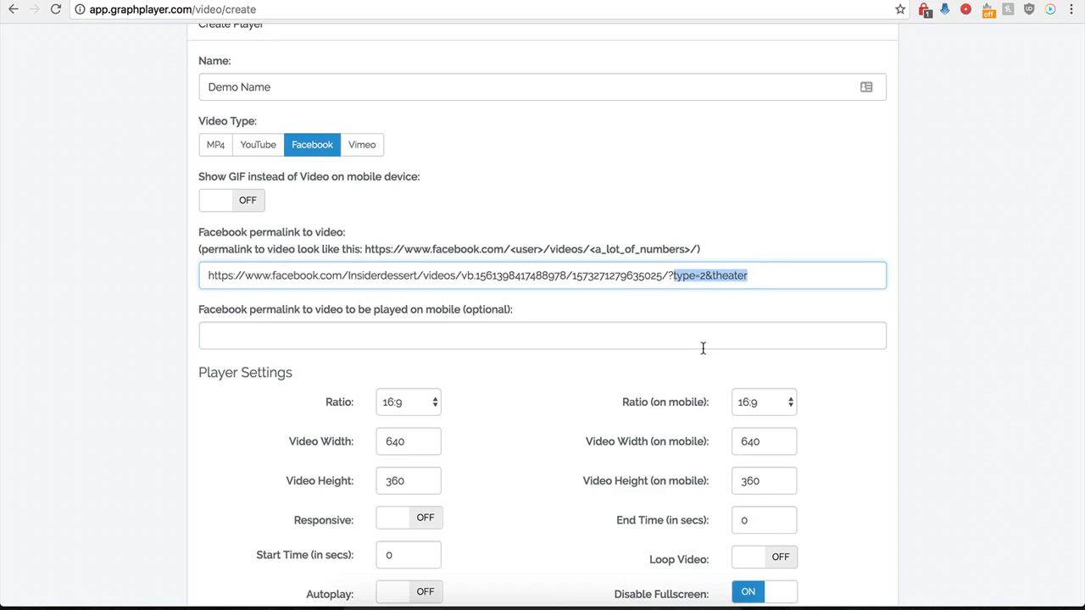
key("BackSpace")
key("BackSpace")
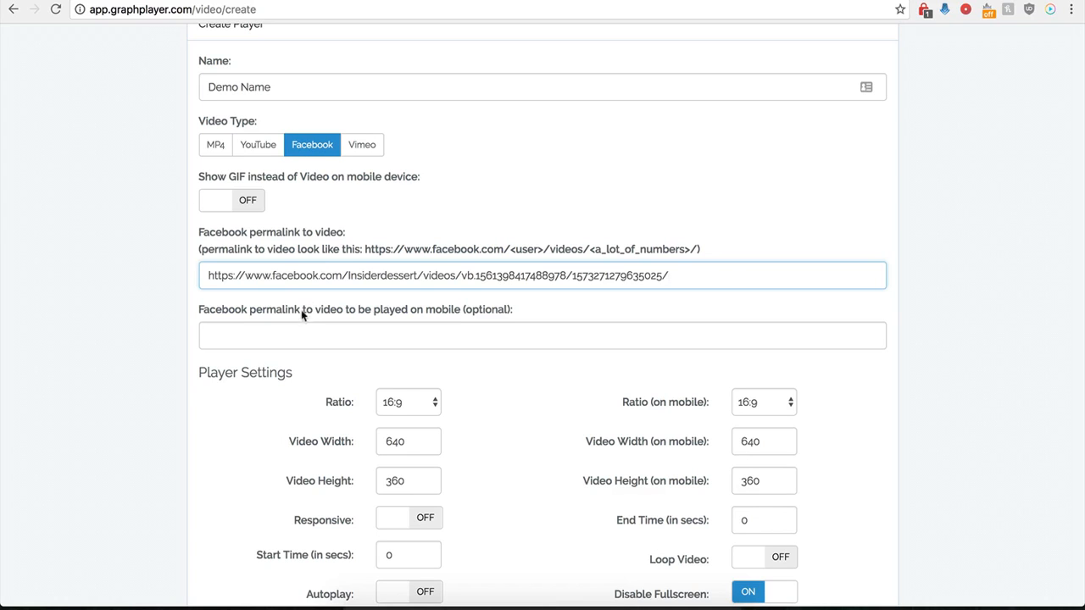
left_click(269, 340)
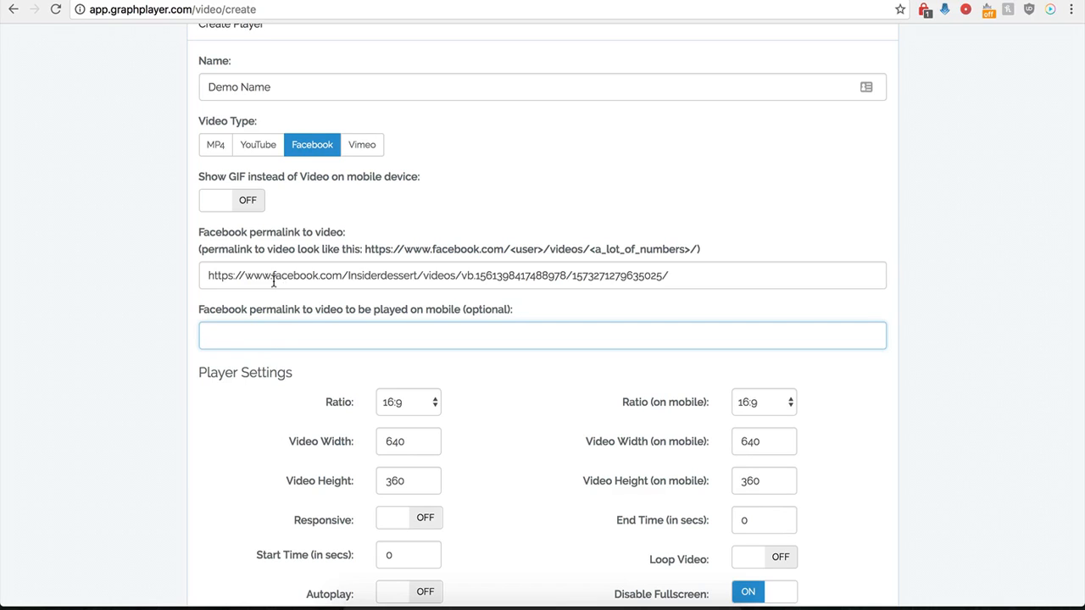
left_click_drag(302, 276, 473, 277)
left_click(233, 275)
left_click_drag(233, 276, 481, 275)
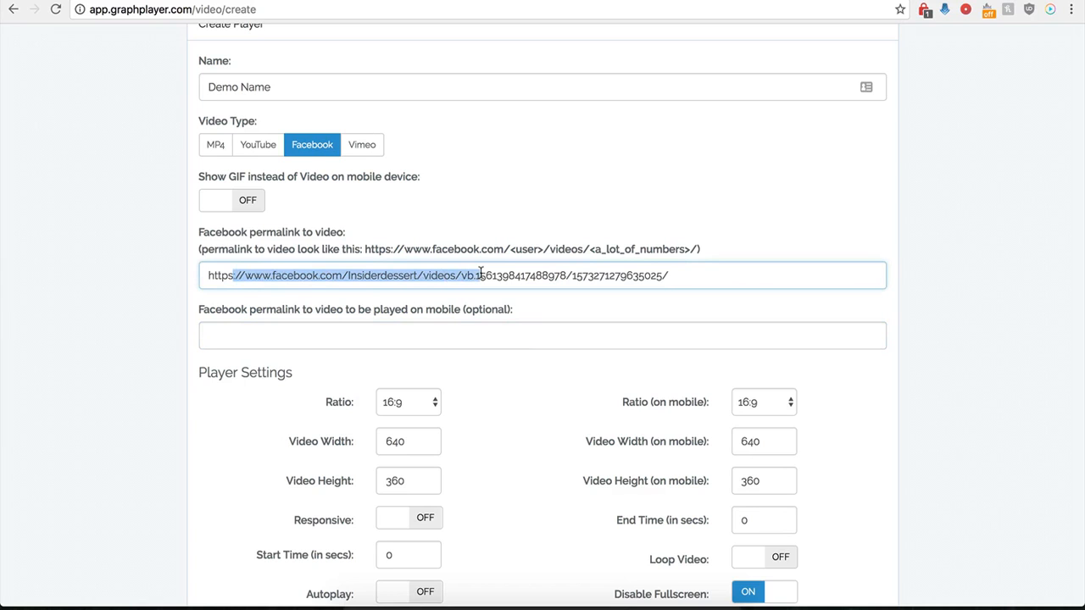
left_click(381, 336)
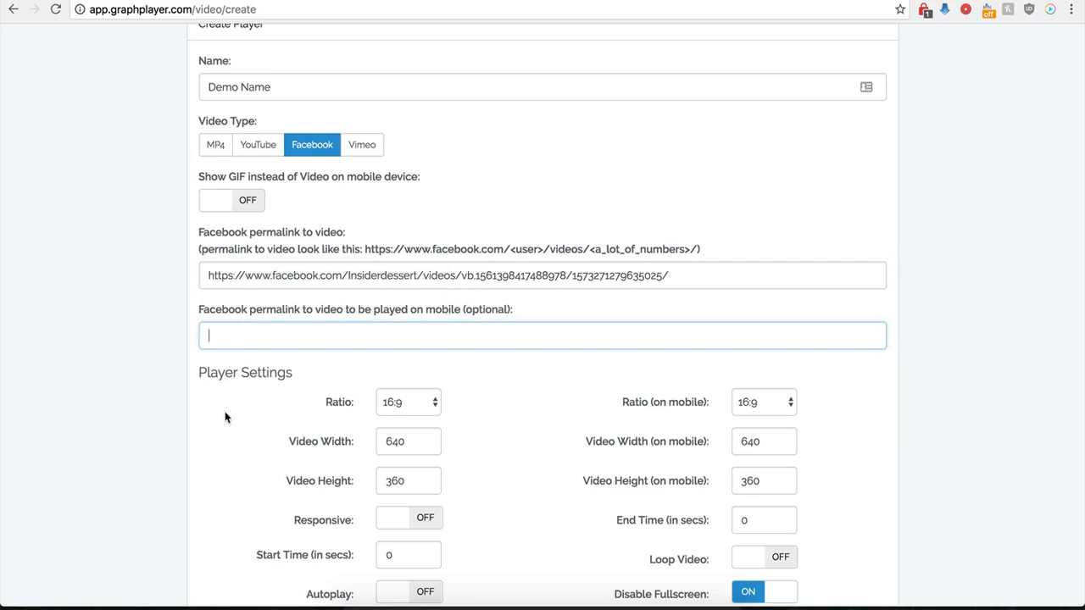
Step: Select the 16:9 ratio for both the regular player and the mobile player
scroll(225, 415, "down", 3)
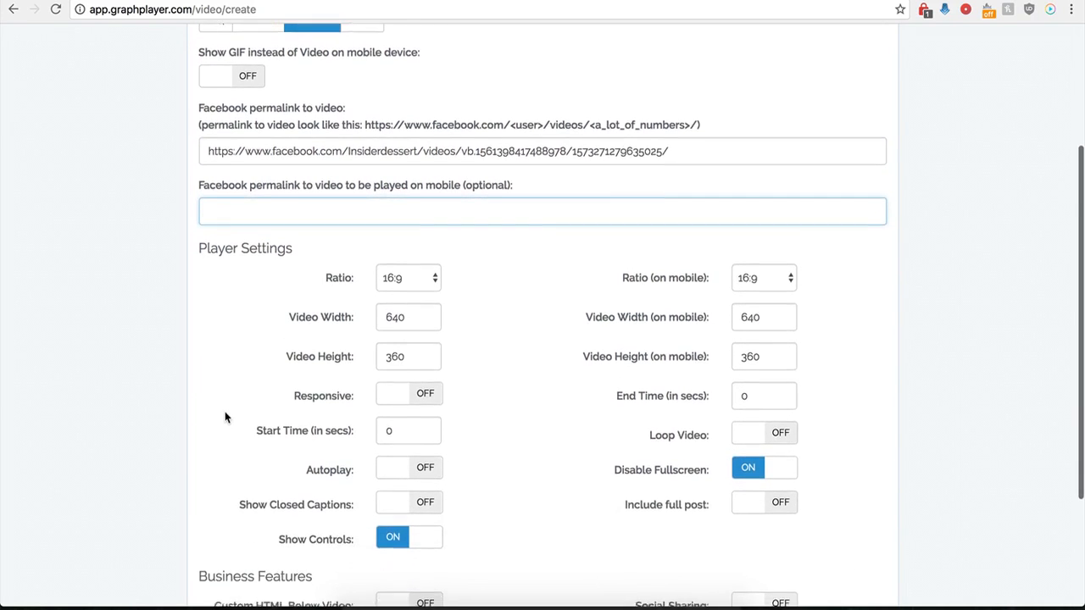
scroll(224, 415, "down", 2)
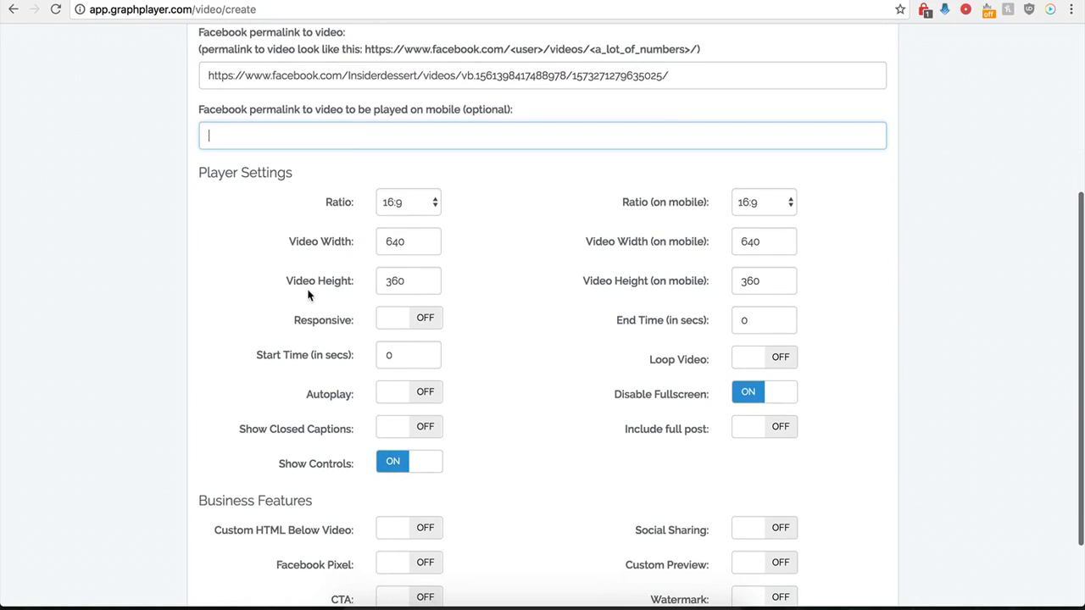
left_click(428, 205)
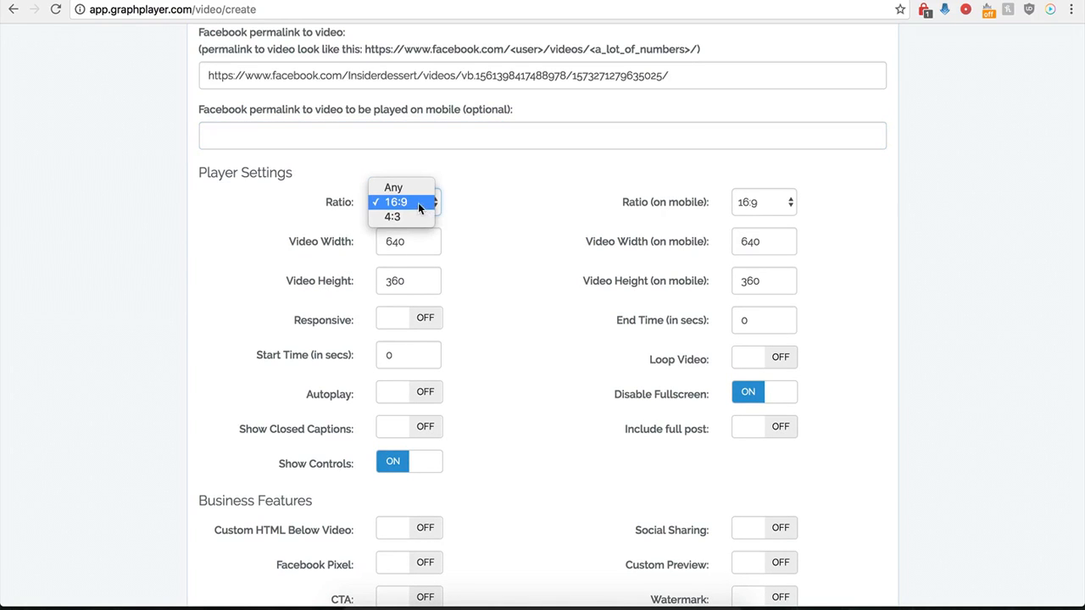
left_click(405, 205)
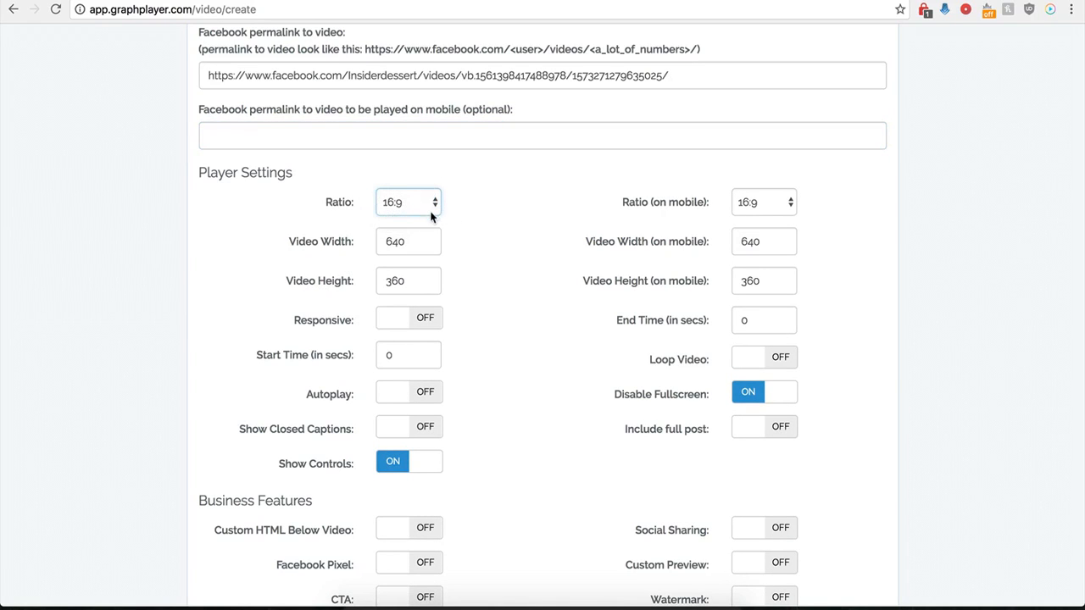
left_click(767, 205)
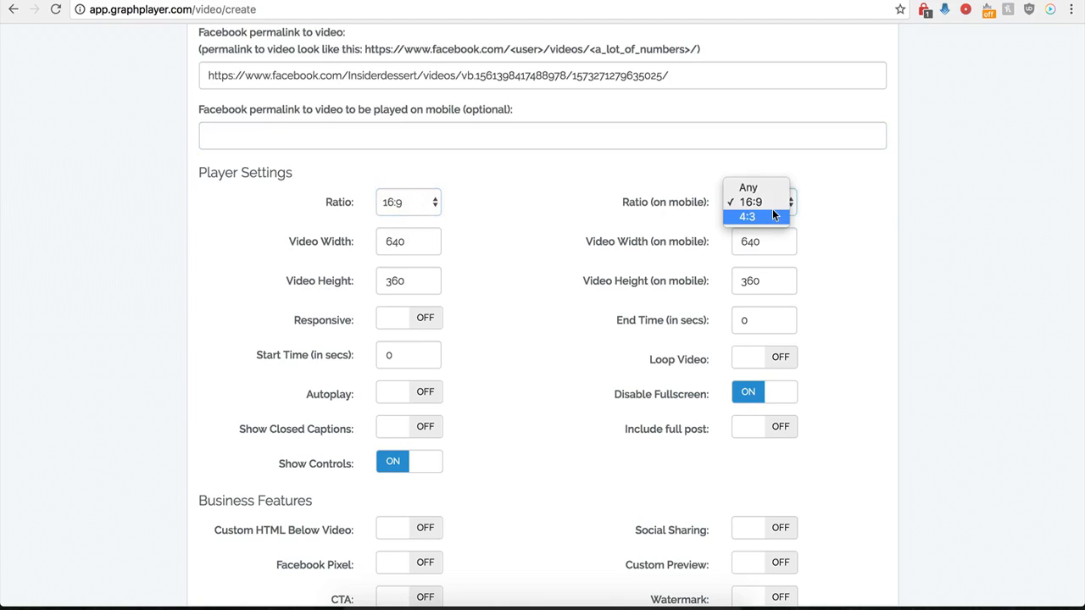
left_click(757, 202)
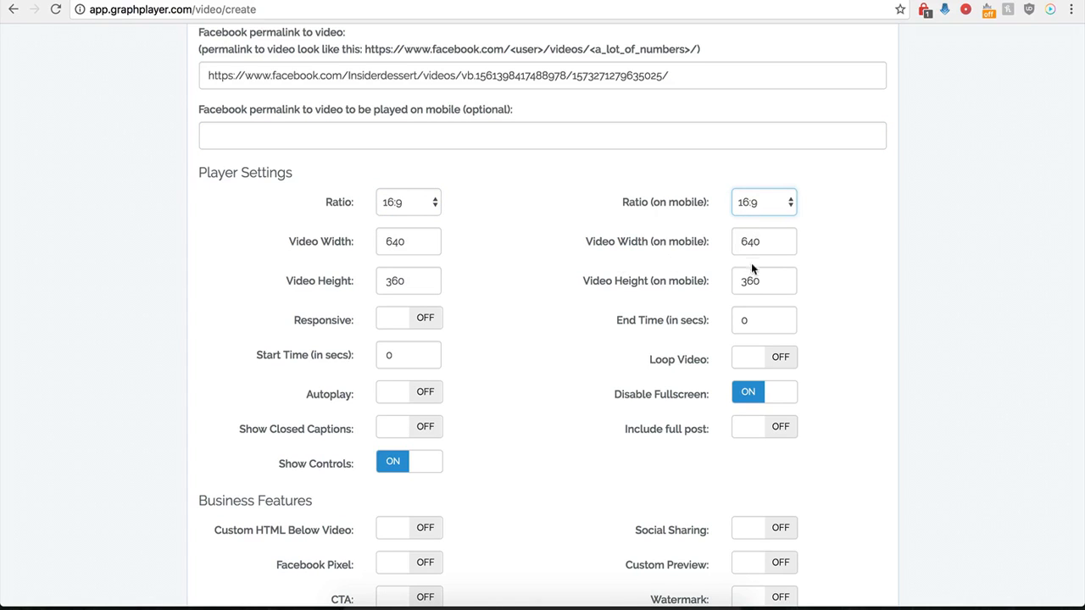
Step: Try out the player's Responsive setting and switch it back off
left_click(419, 319)
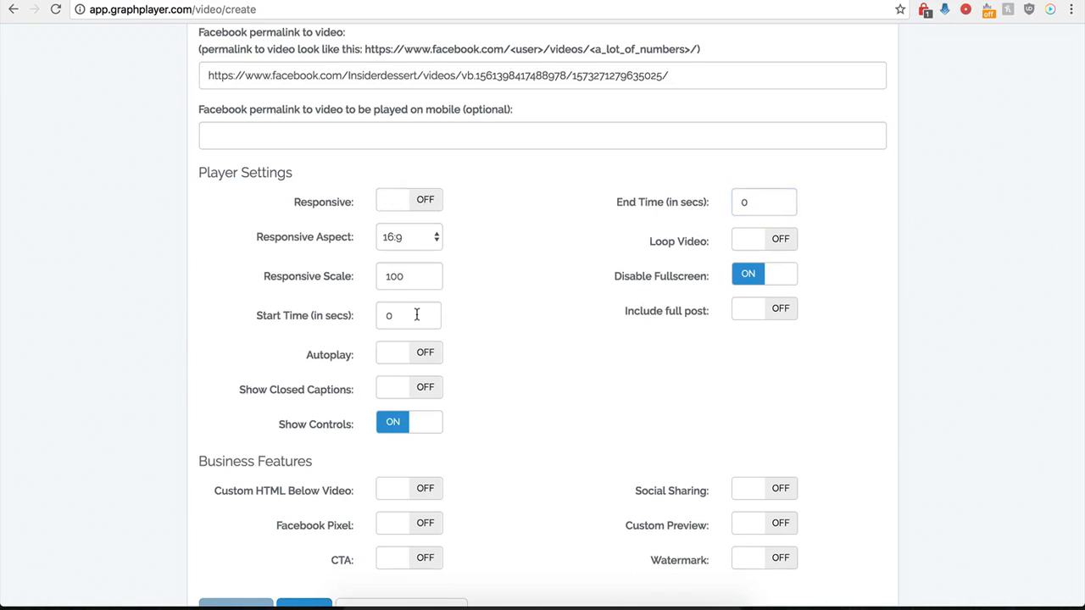
left_click(389, 199)
left_click(428, 210)
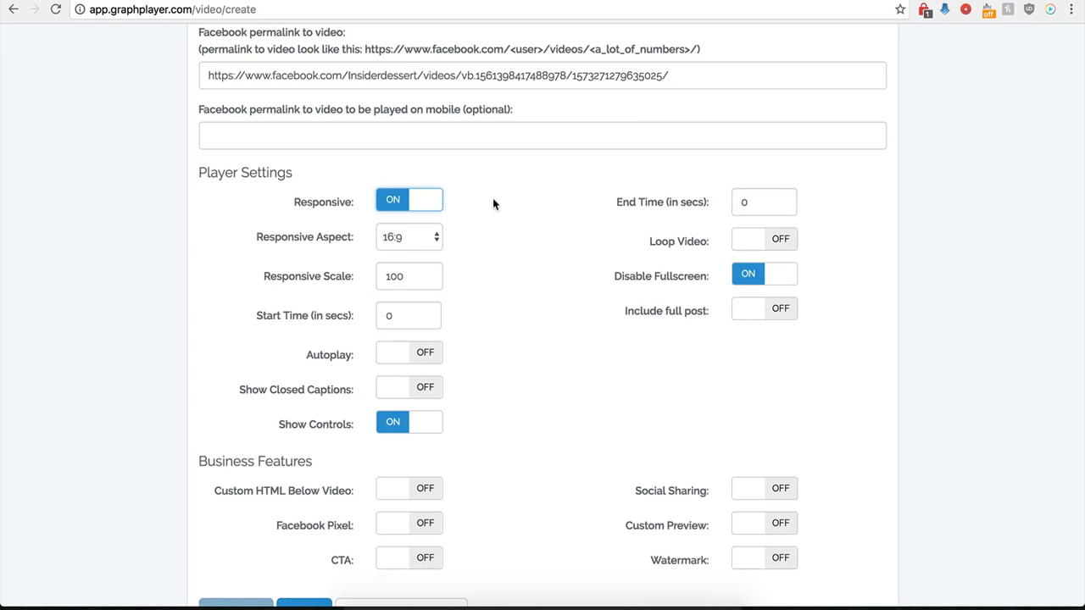
left_click(394, 203)
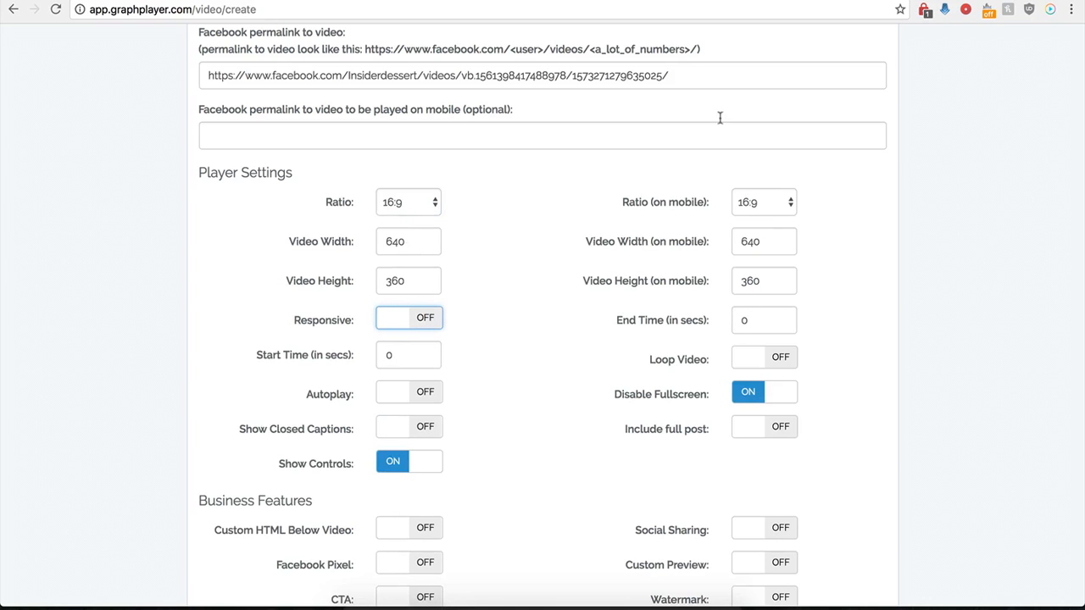
Step: Set the video's start time to 1 second and its end time to 30 seconds
left_click(788, 1)
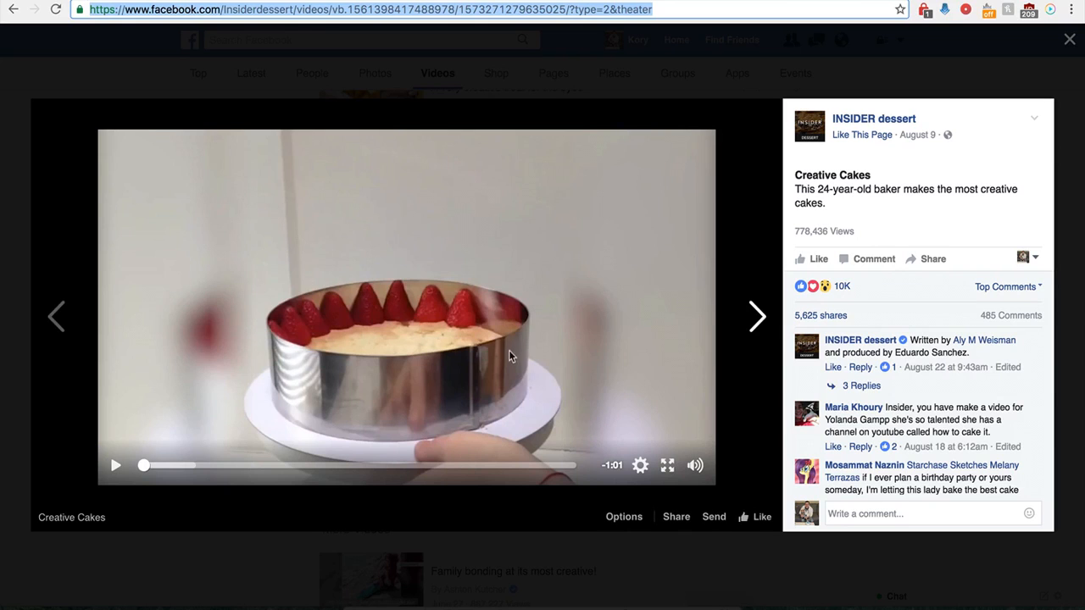
left_click(343, 1)
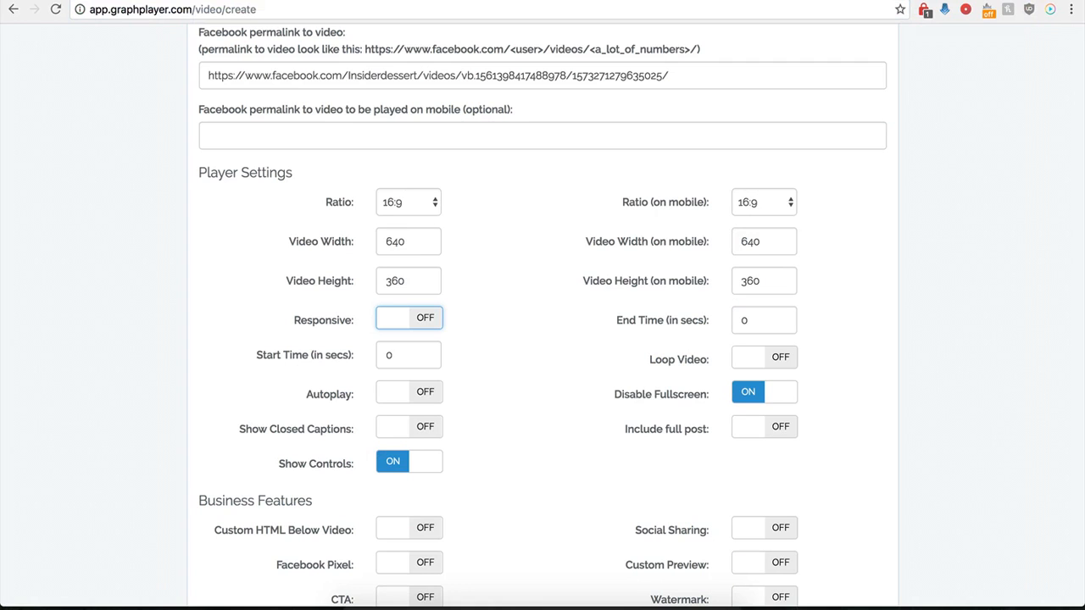
double_click(385, 356)
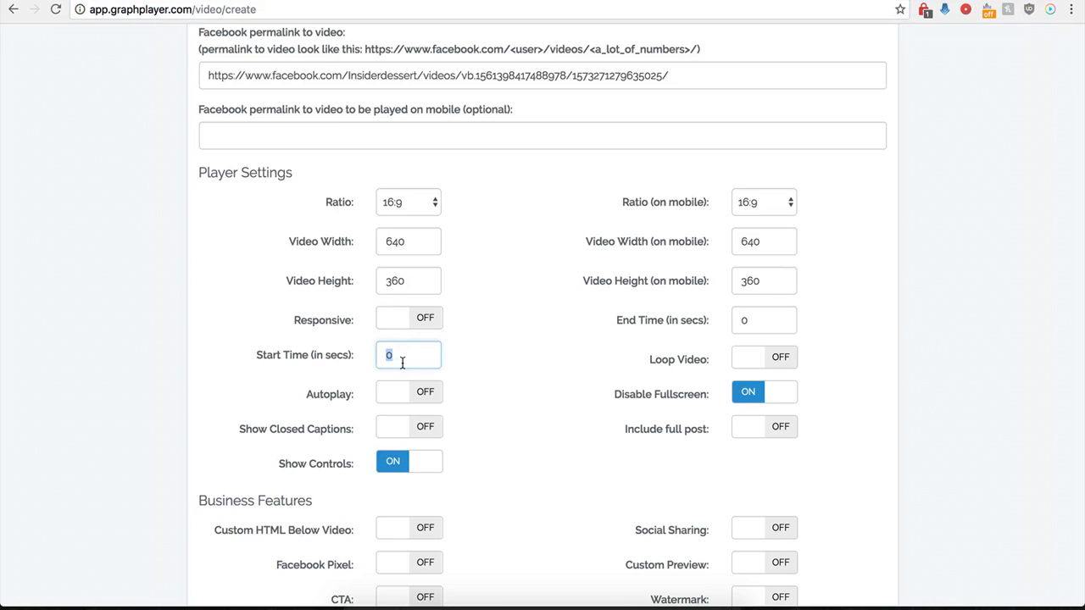
type("1")
left_click_drag(770, 319, 735, 320)
type("30")
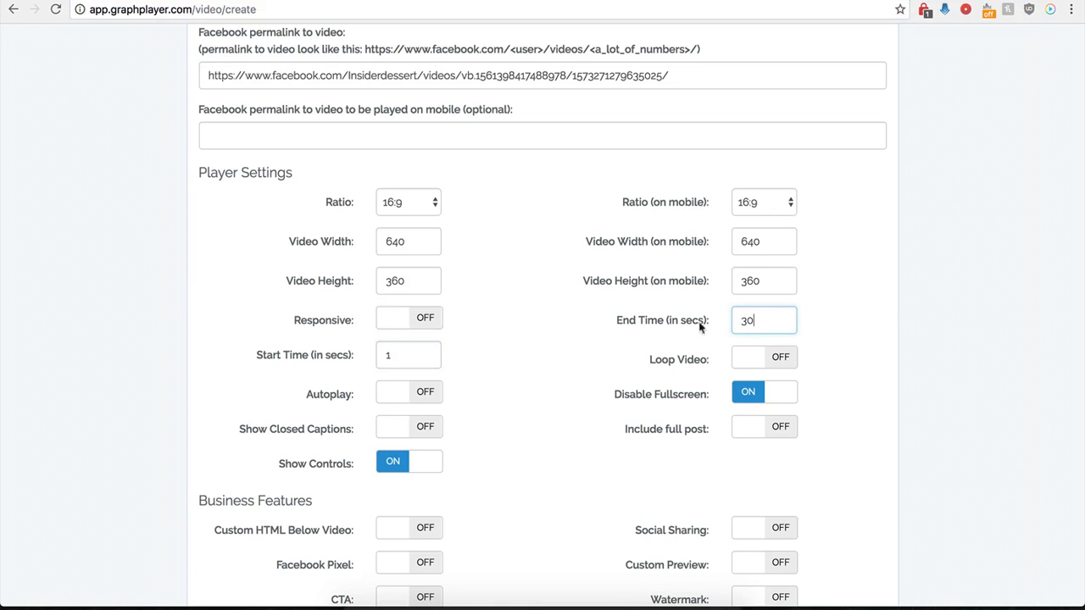
left_click(535, 345)
Step: Try out the option to include the full Facebook post and switch it back off
scroll(562, 373, "up", 1)
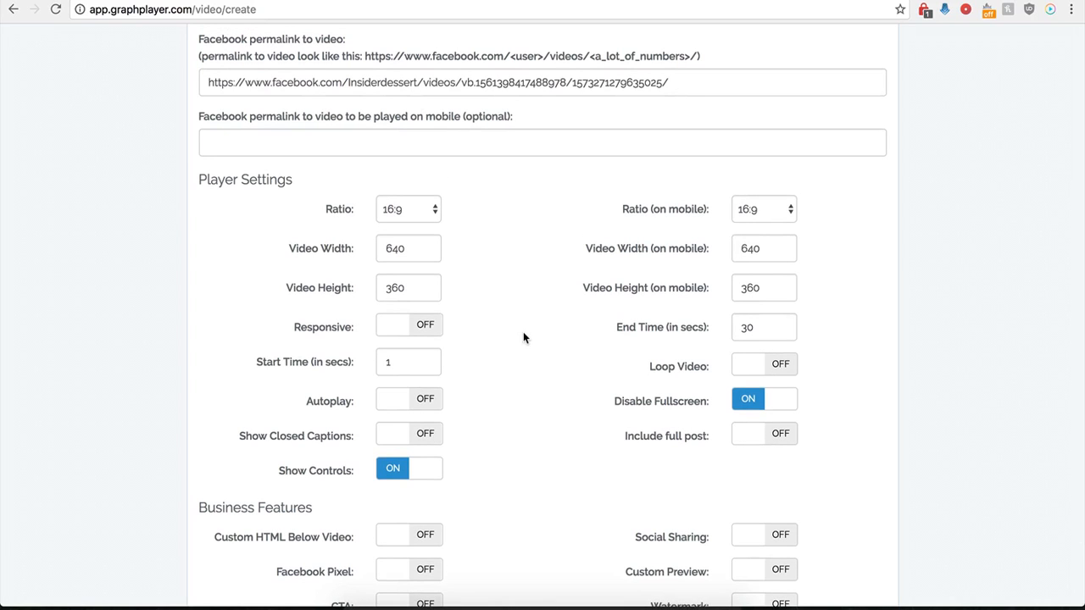
left_click(773, 440)
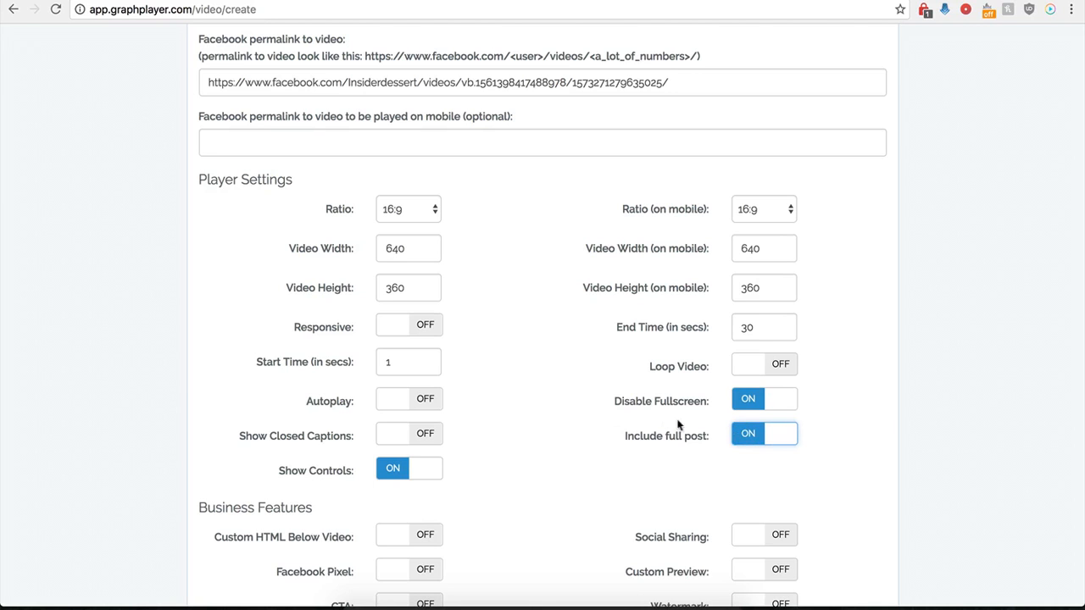
left_click(743, 435)
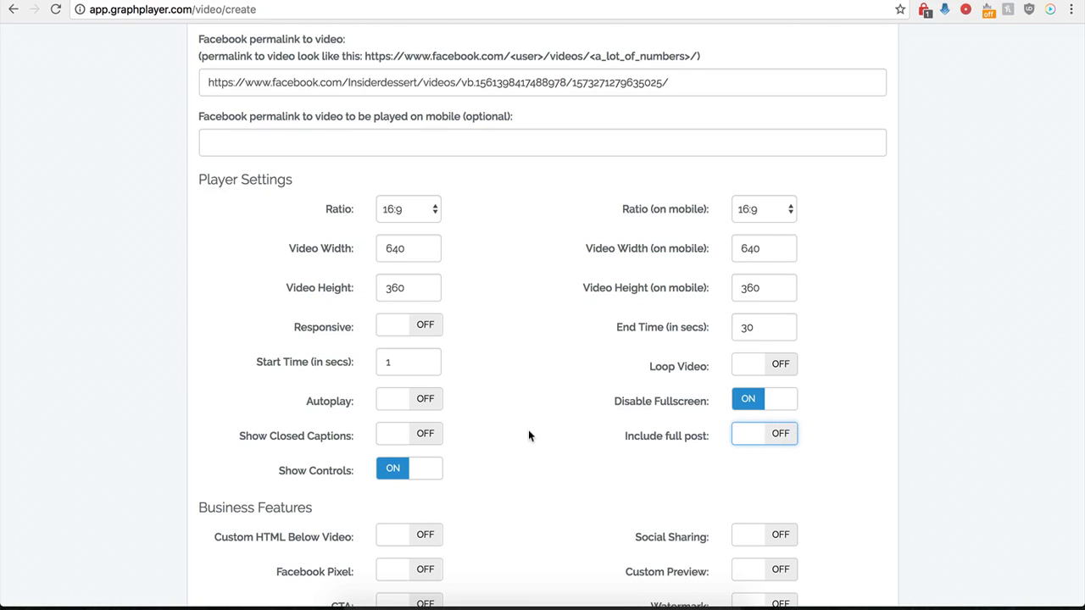
Step: Save the player and copy its secure embed code
scroll(528, 430, "down", 3)
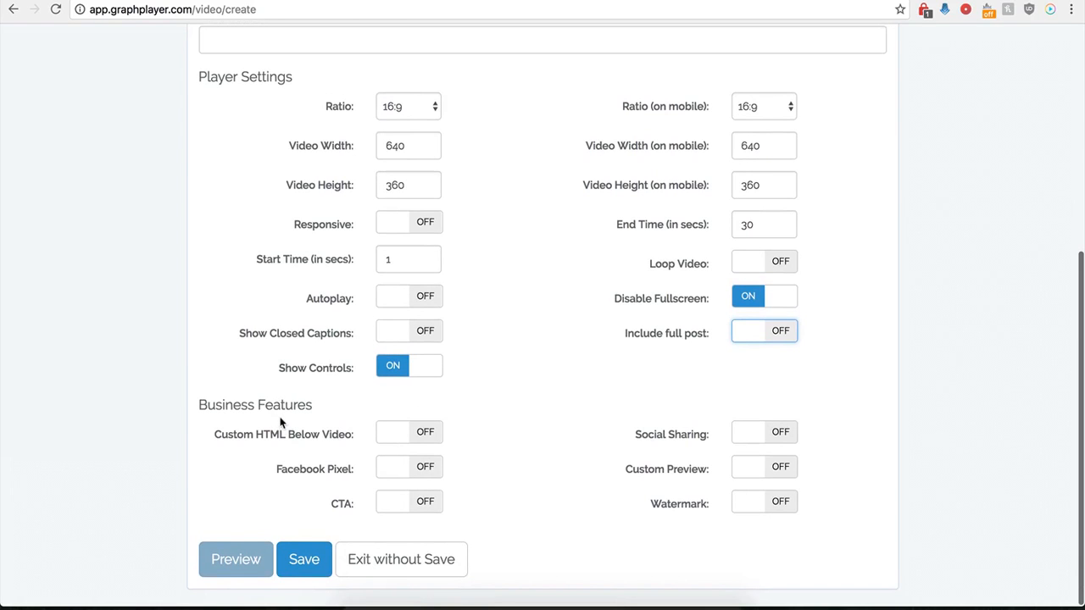
left_click(303, 560)
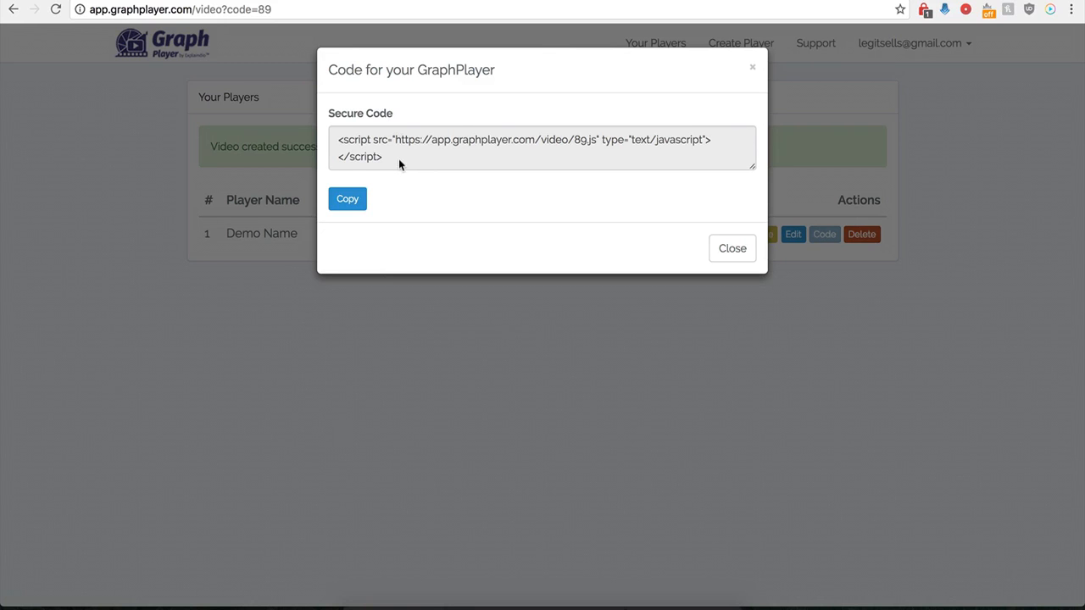
left_click_drag(399, 159, 333, 142)
key("ctrl+c")
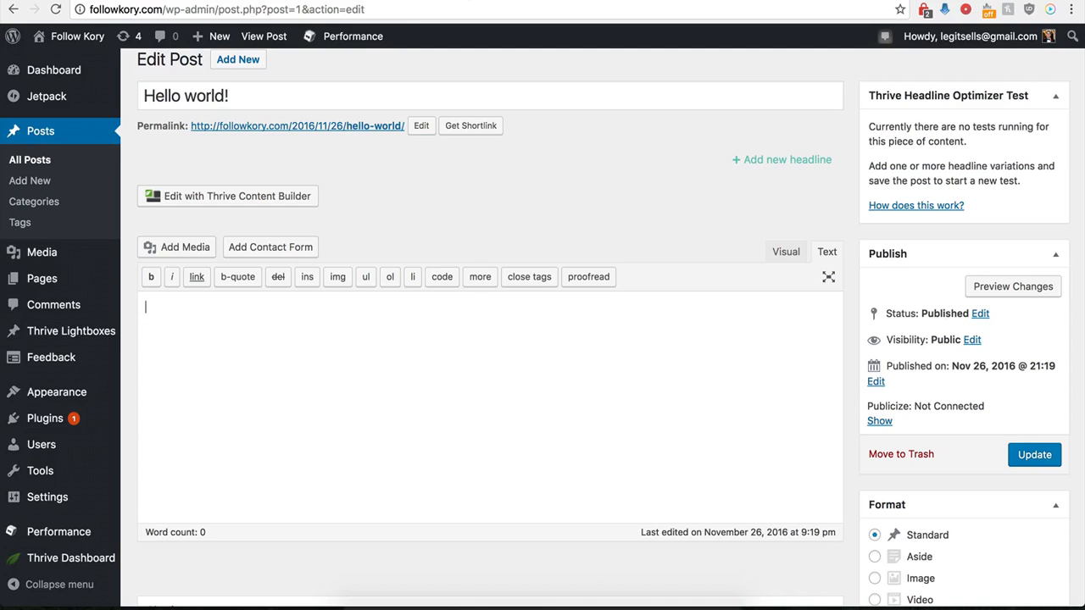
Step: Paste the player's embed code into the content of the WordPress post "Hello world!" and update the post
left_click(277, 366)
key("ctrl+v")
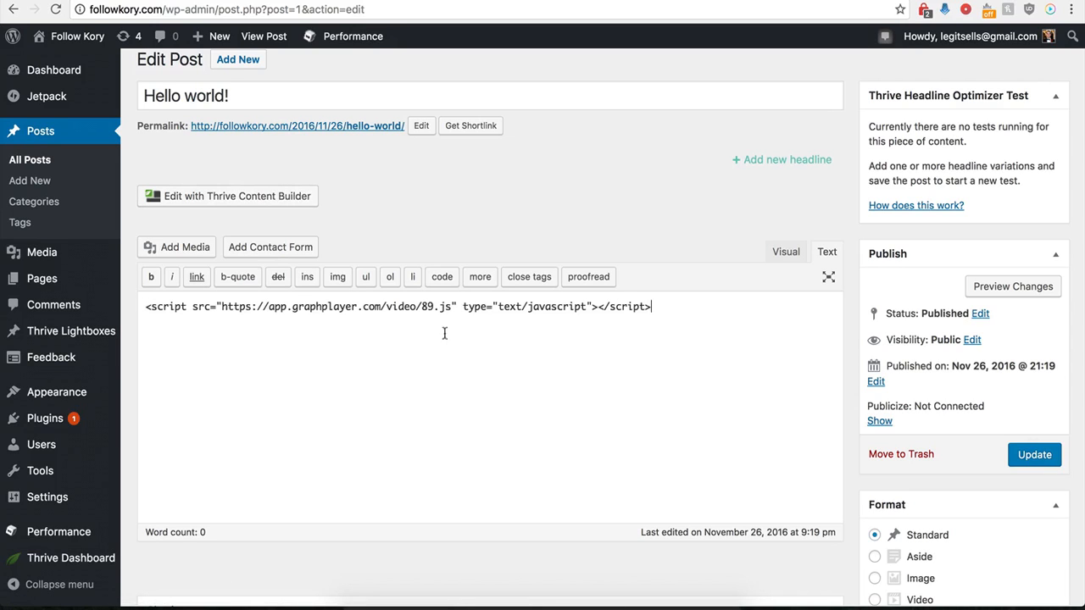
left_click(1035, 459)
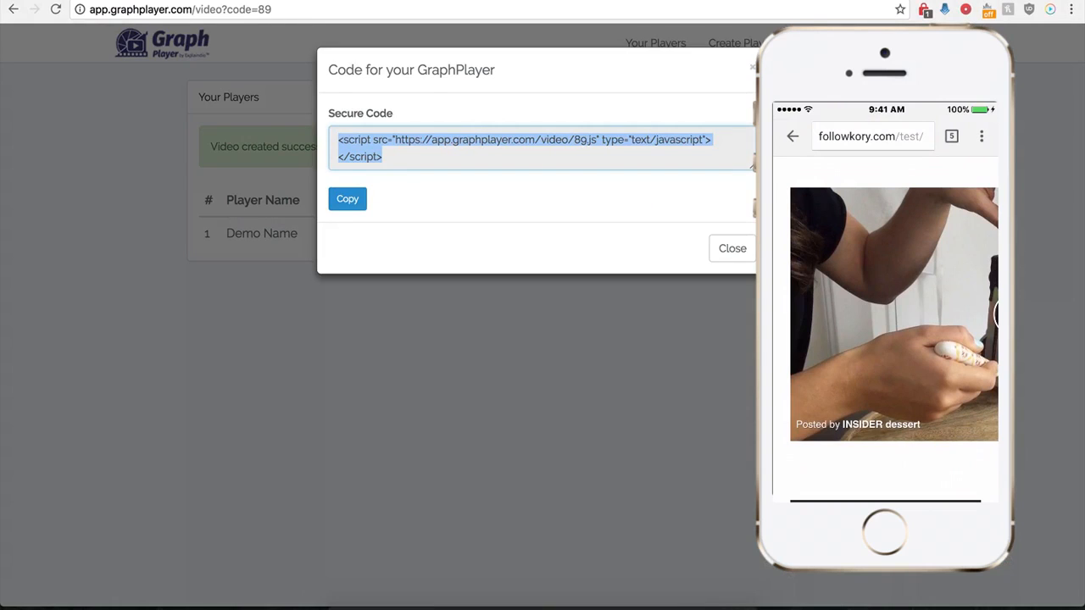
Step: Back in Graph Player, close the embed code and open the Demo Name player's settings for editing
left_click(721, 259)
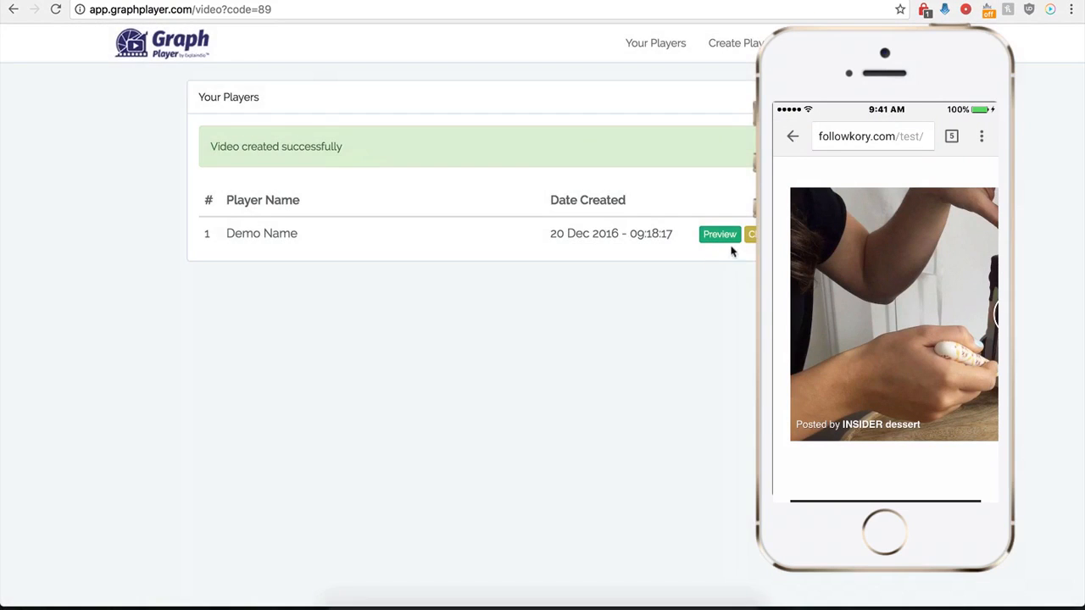
left_click(751, 234)
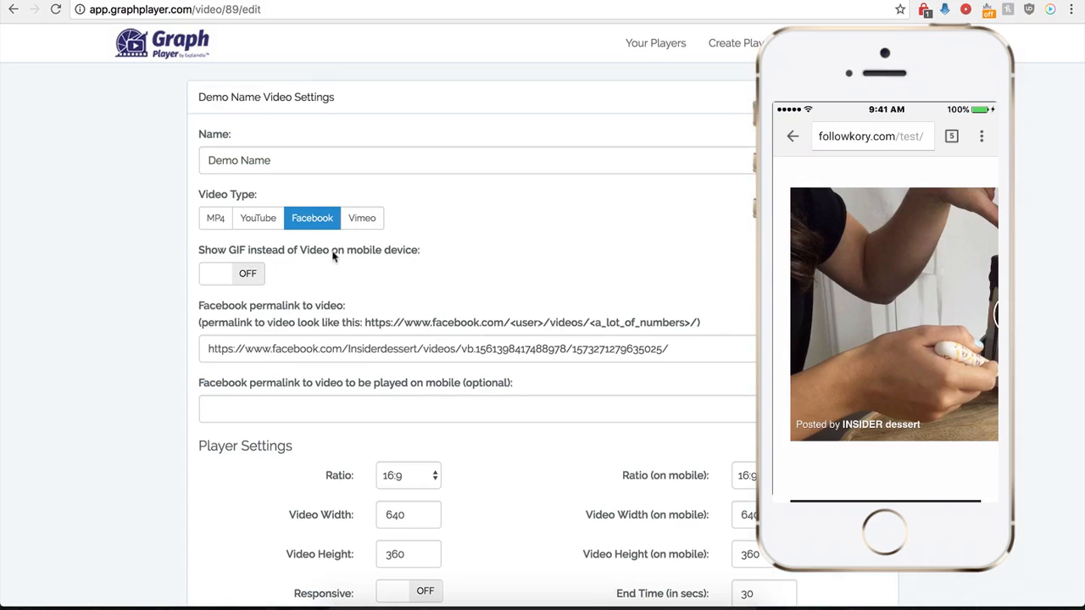
Step: Turn on showing a GIF instead of the video on mobile devices and copy the cake GIF's link from its Giphy page
left_click(251, 276)
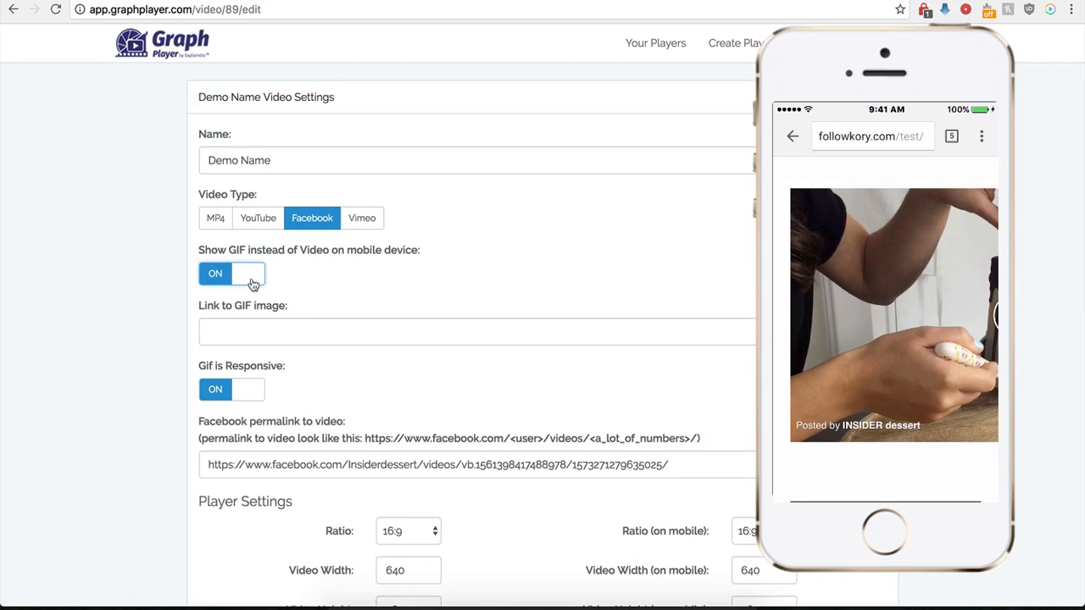
left_click(254, 330)
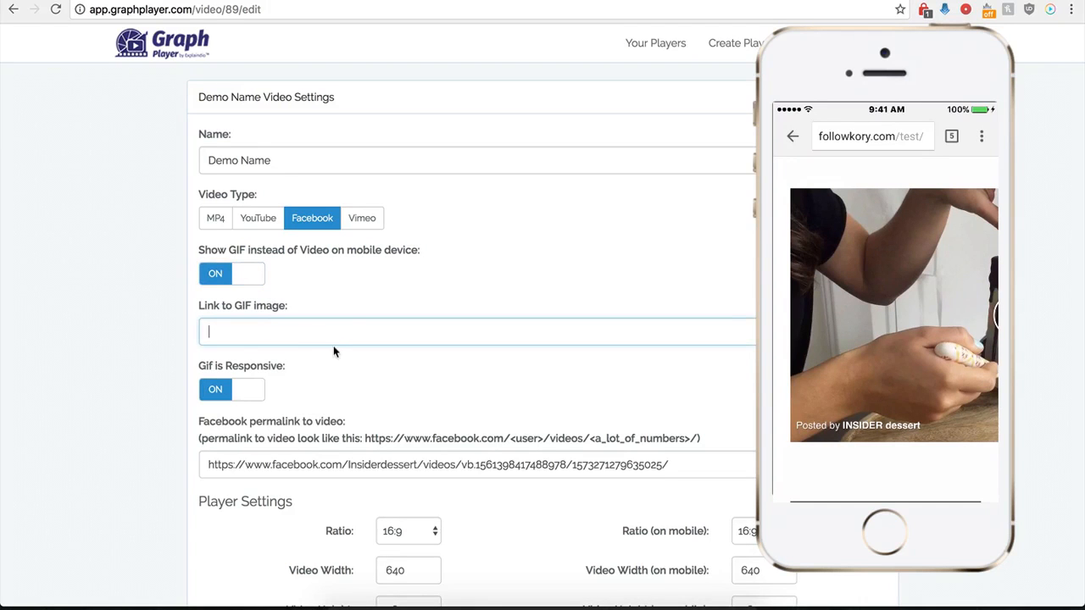
left_click(678, 1)
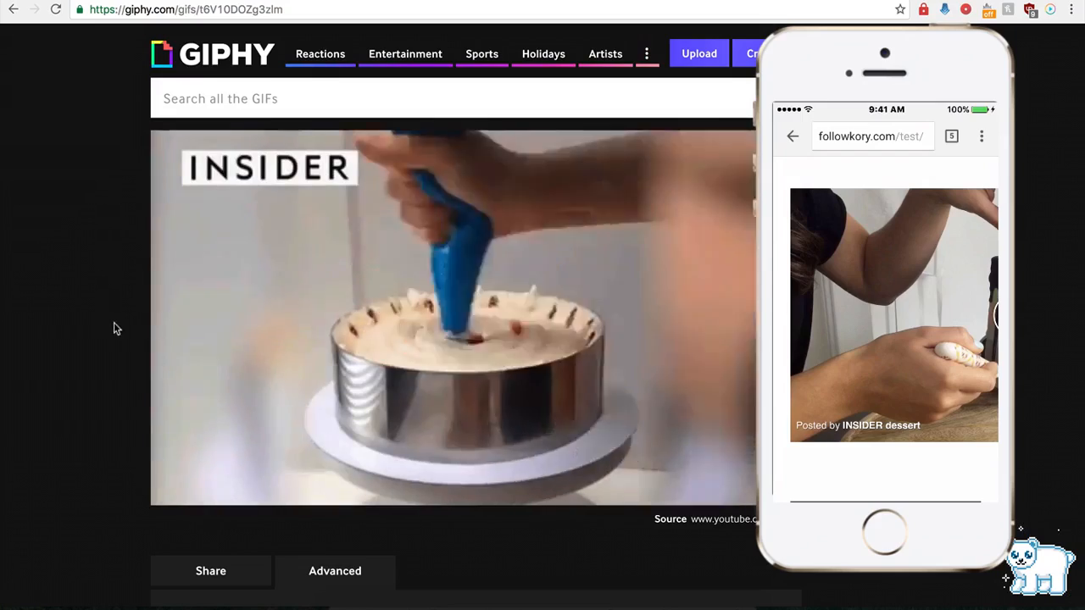
scroll(112, 344, "down", 1)
scroll(112, 346, "up", 1)
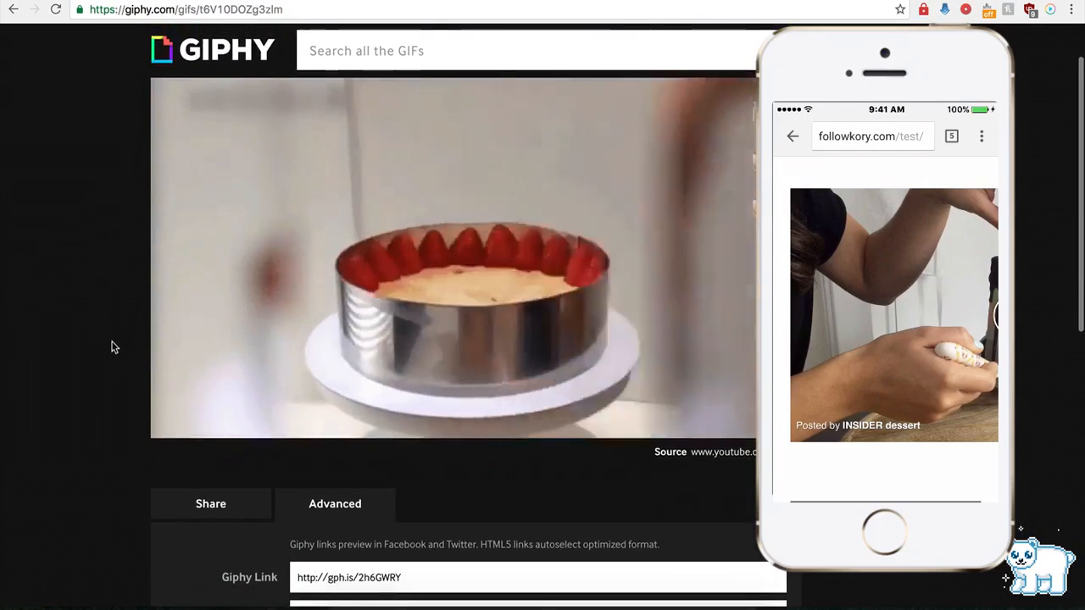
mouse_move(279, 298)
scroll(250, 350, "down", 3)
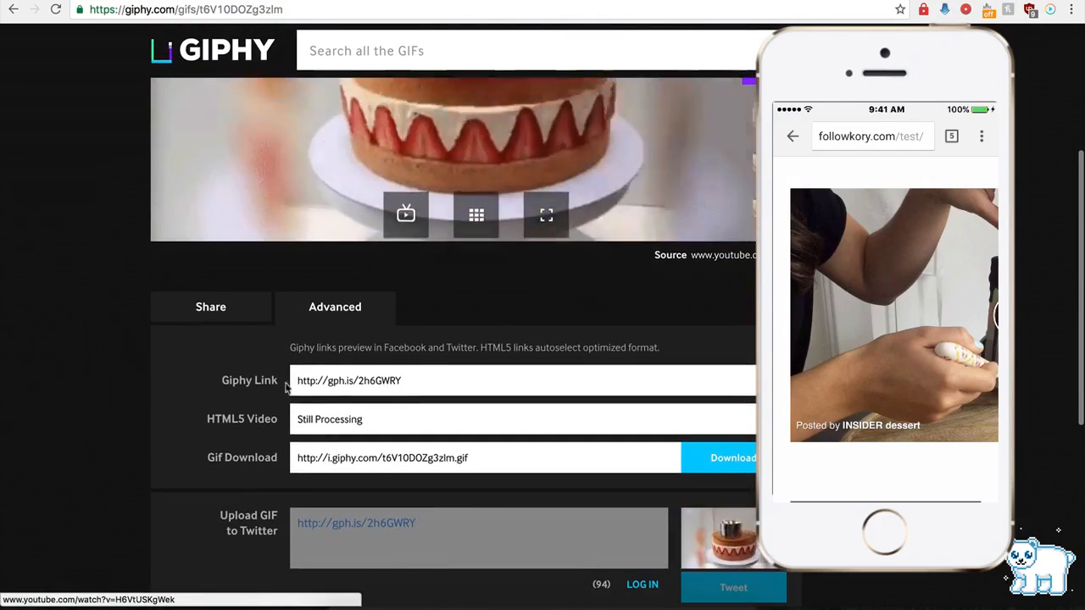
left_click(337, 383)
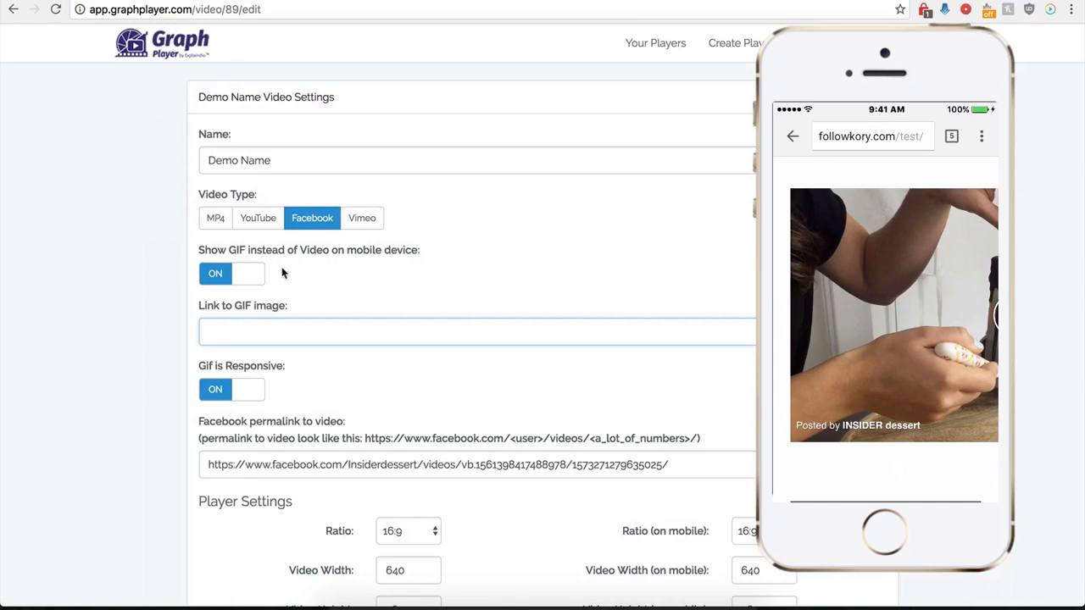
type("http://gph.is/2h6GWRY")
scroll(164, 421, "down", 3)
scroll(161, 415, "down", 3)
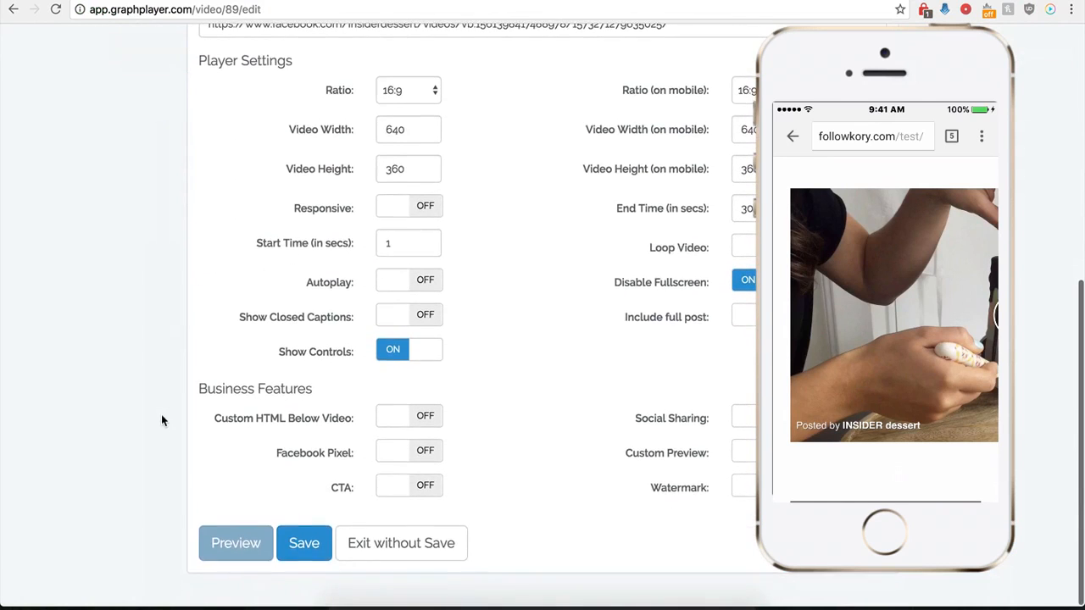
left_click(304, 558)
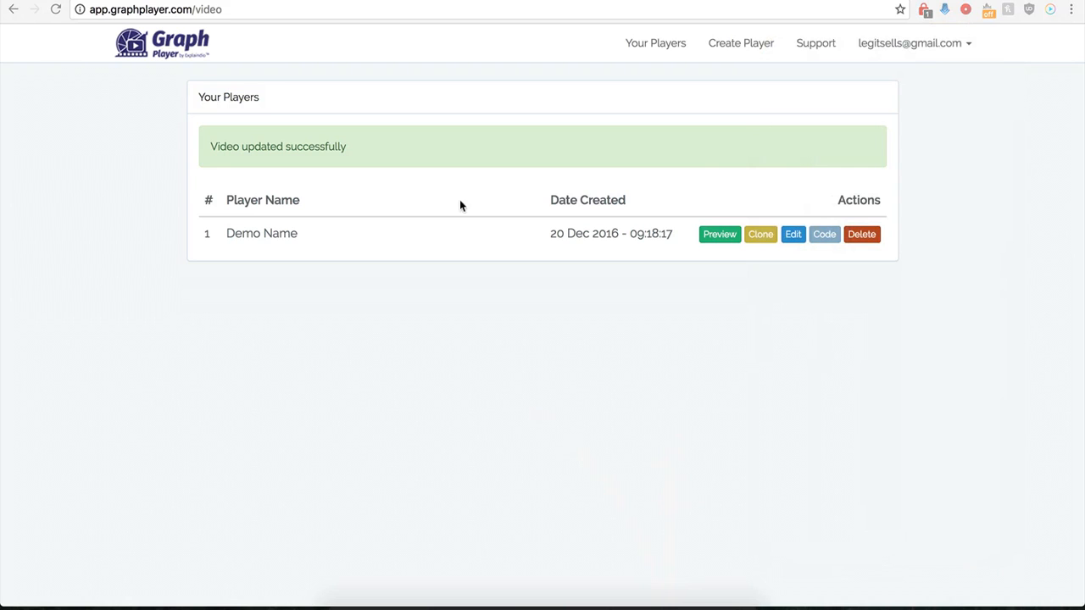
Step: Reopen the Demo Name player's settings, turn on including the full post, and save the player
left_click(790, 240)
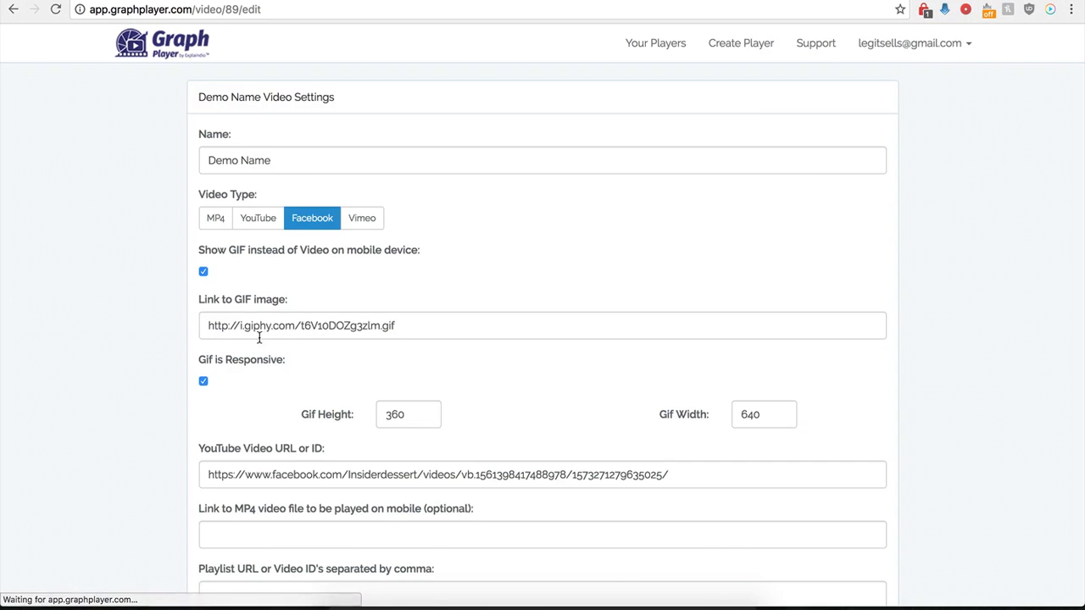
scroll(180, 410, "down", 1)
scroll(181, 410, "down", 5)
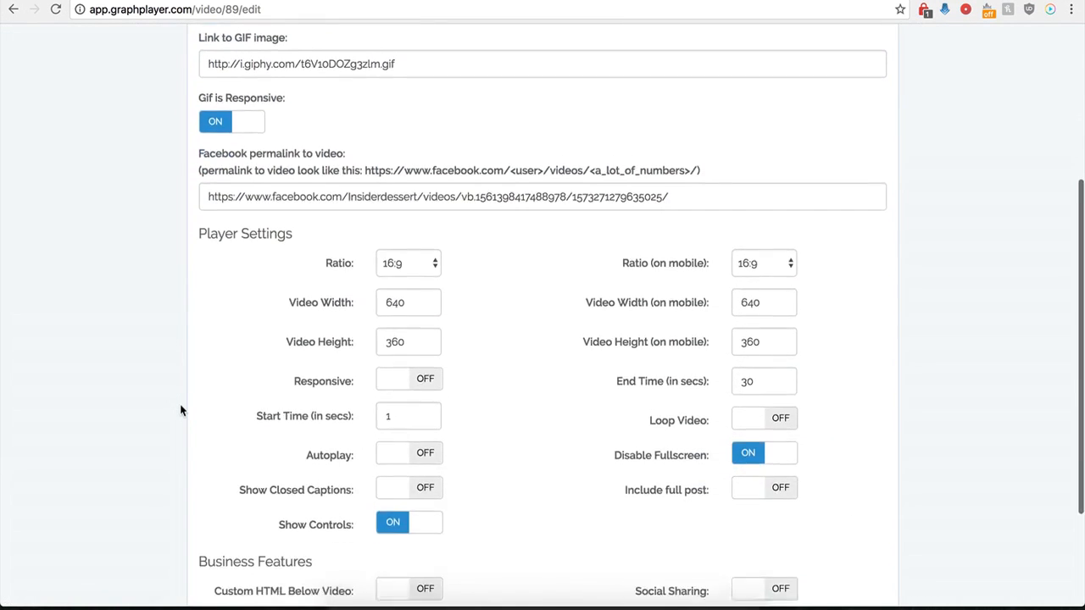
scroll(181, 410, "down", 1)
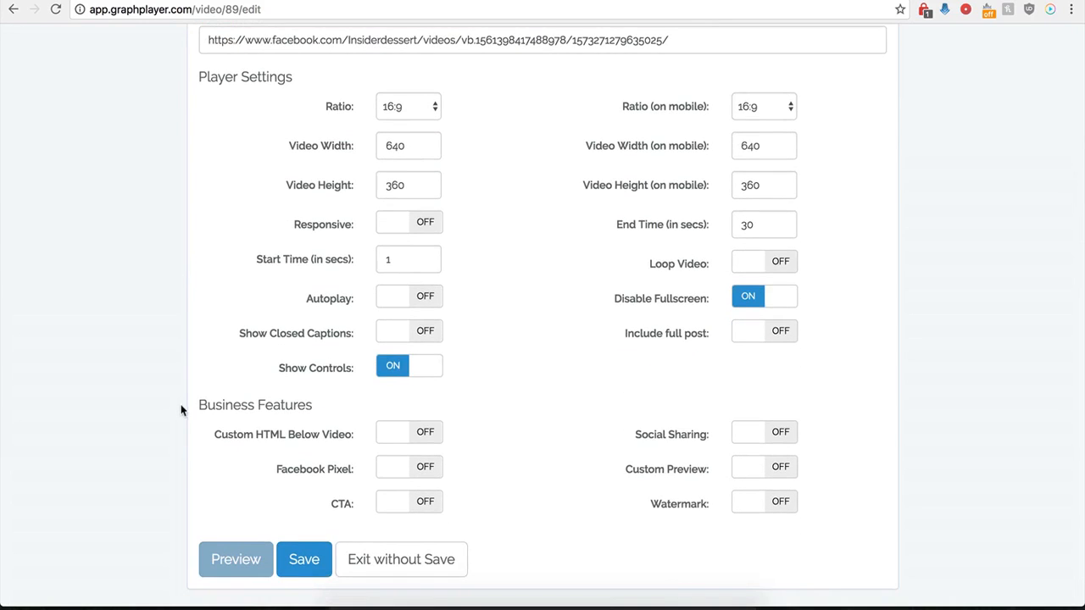
left_click(780, 337)
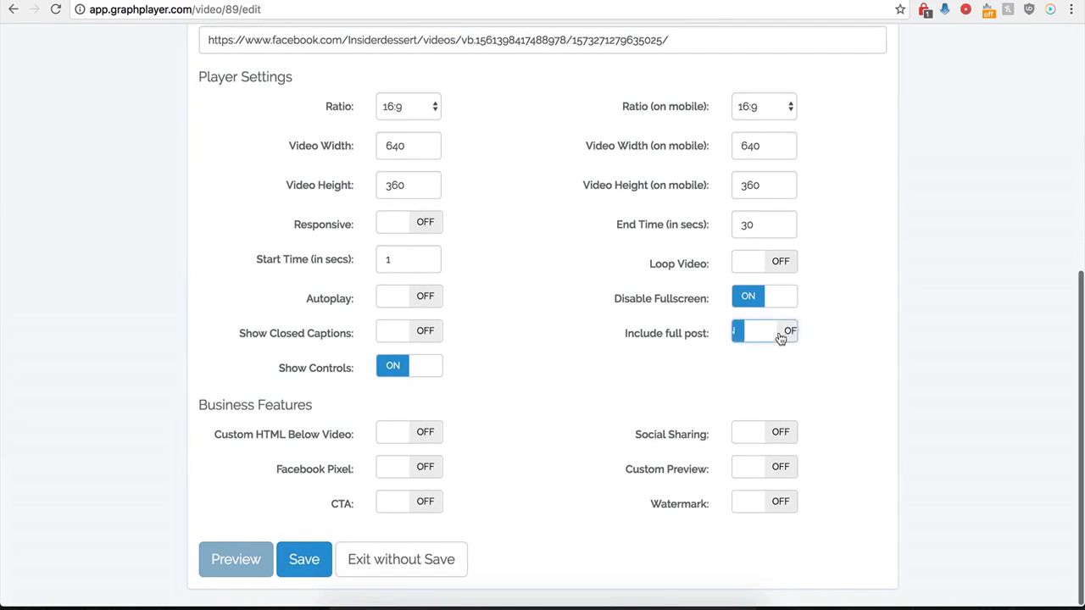
left_click(298, 561)
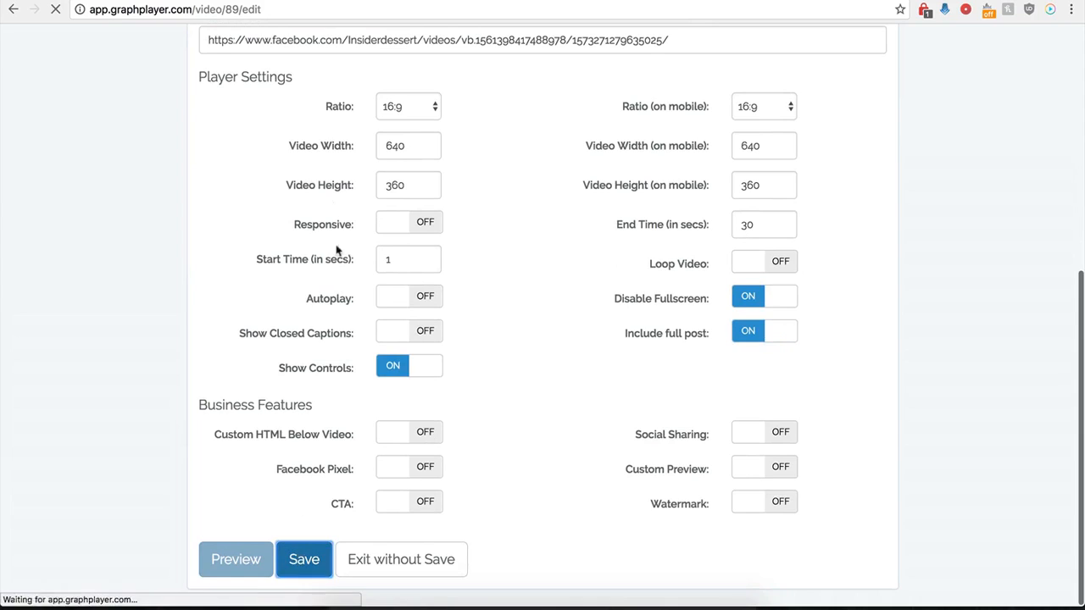
Step: Reload the Test page, check the post's comments on Facebook, and return to the Graph Player list
left_click(469, 0)
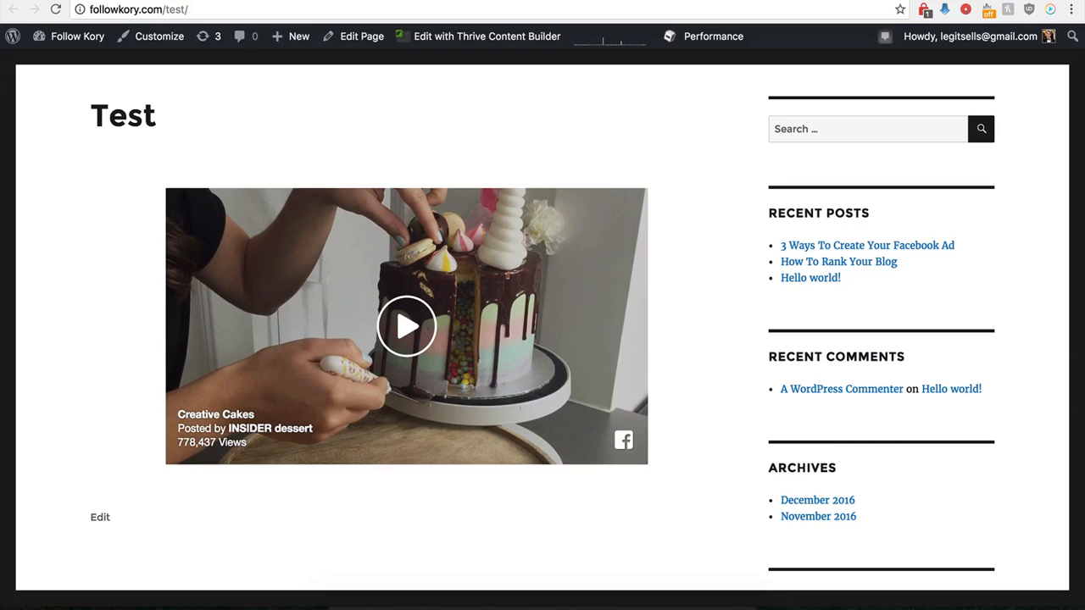
left_click(54, 9)
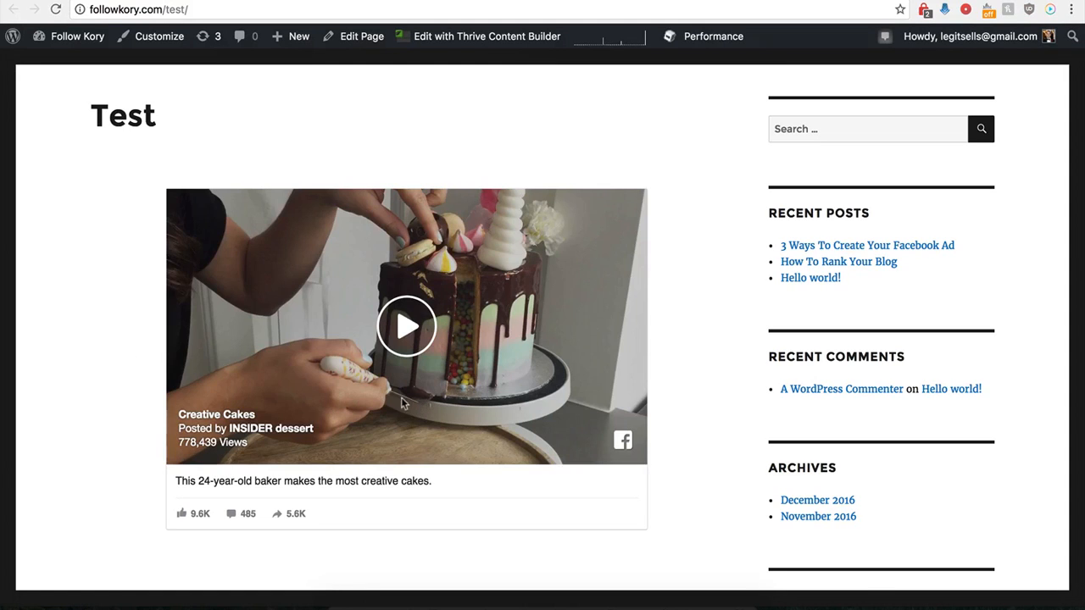
scroll(148, 498, "down", 1)
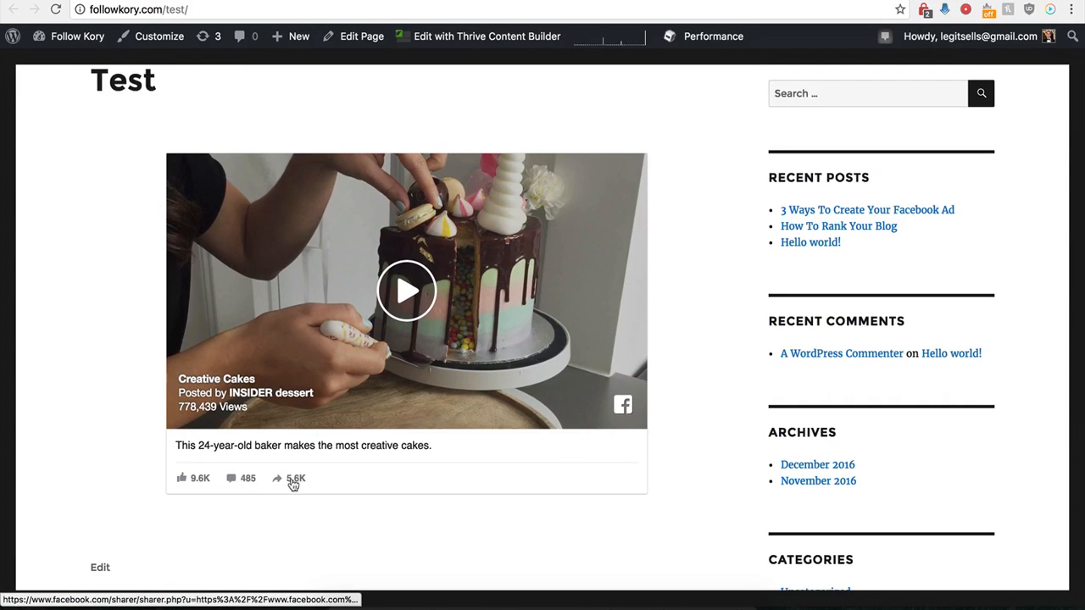
left_click(234, 480)
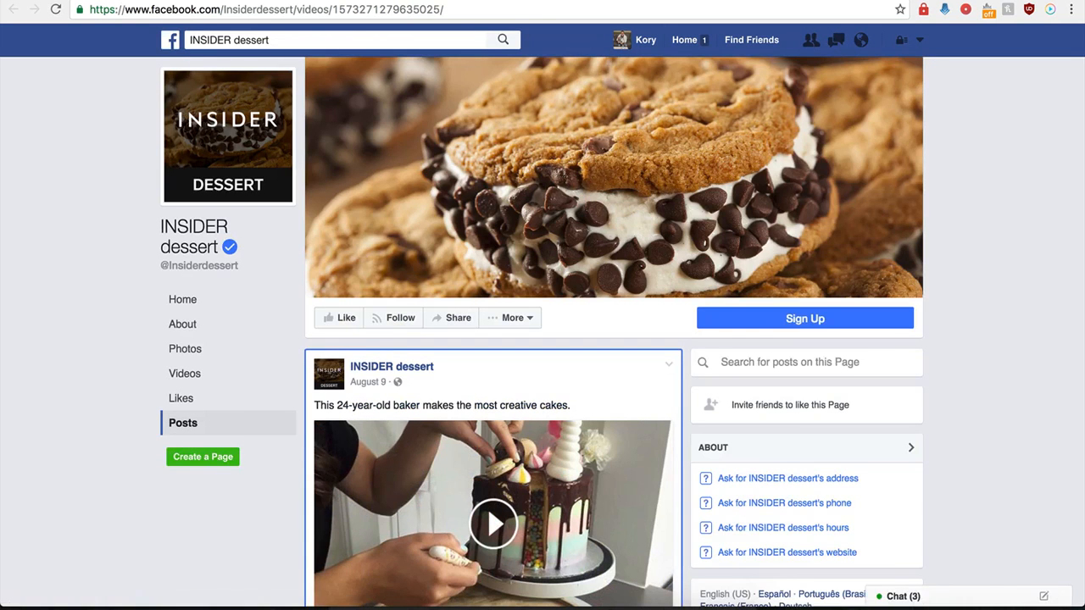
key("super+w")
key("super+w")
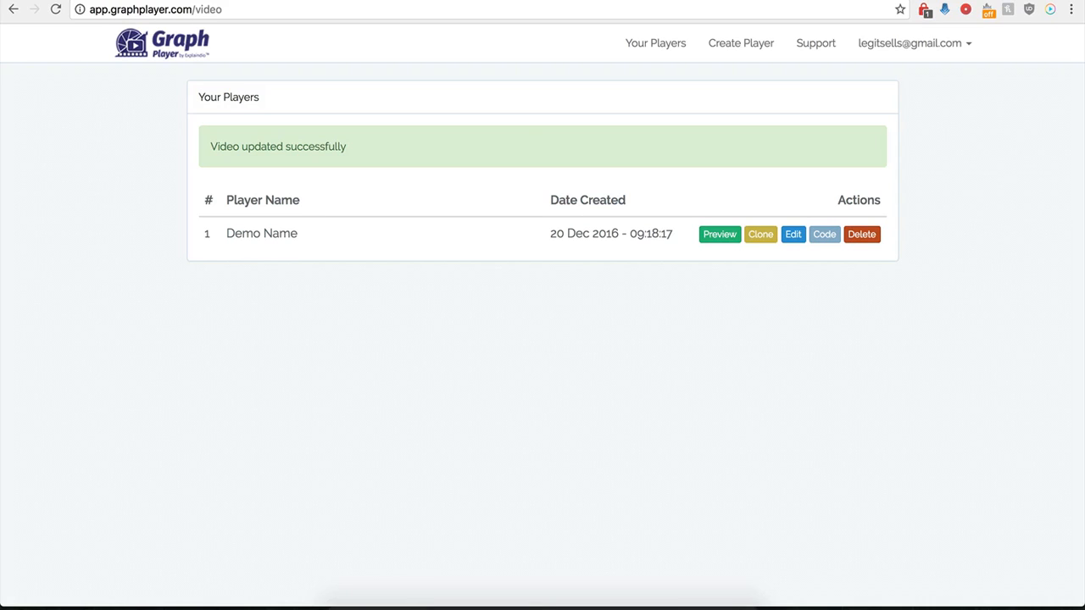
Step: Reopen the Demo Name player's settings and turn on custom HTML below the video
left_click(793, 241)
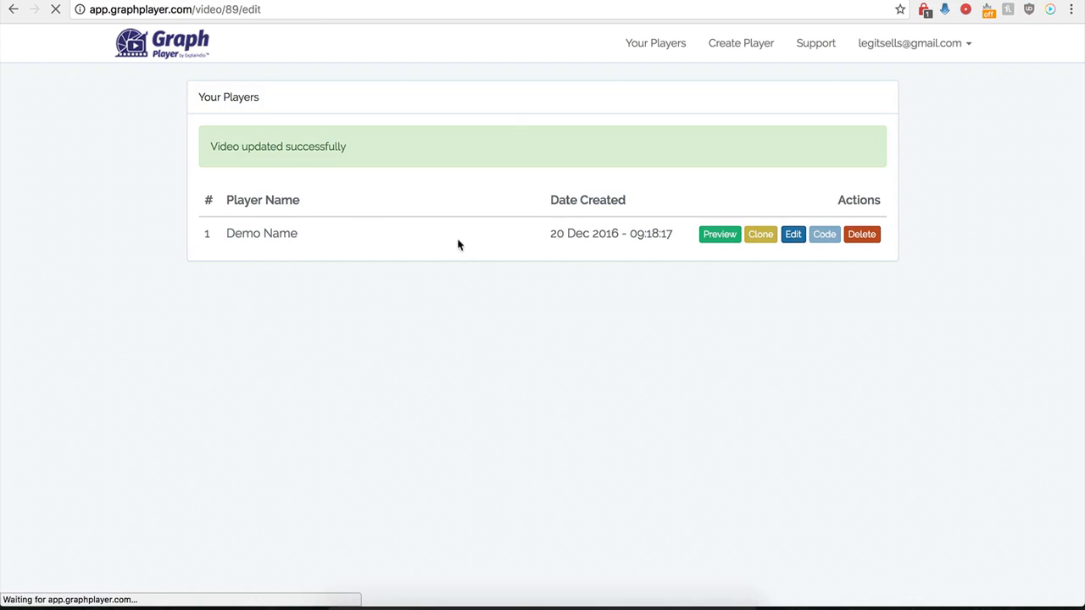
scroll(555, 471, "down", 10)
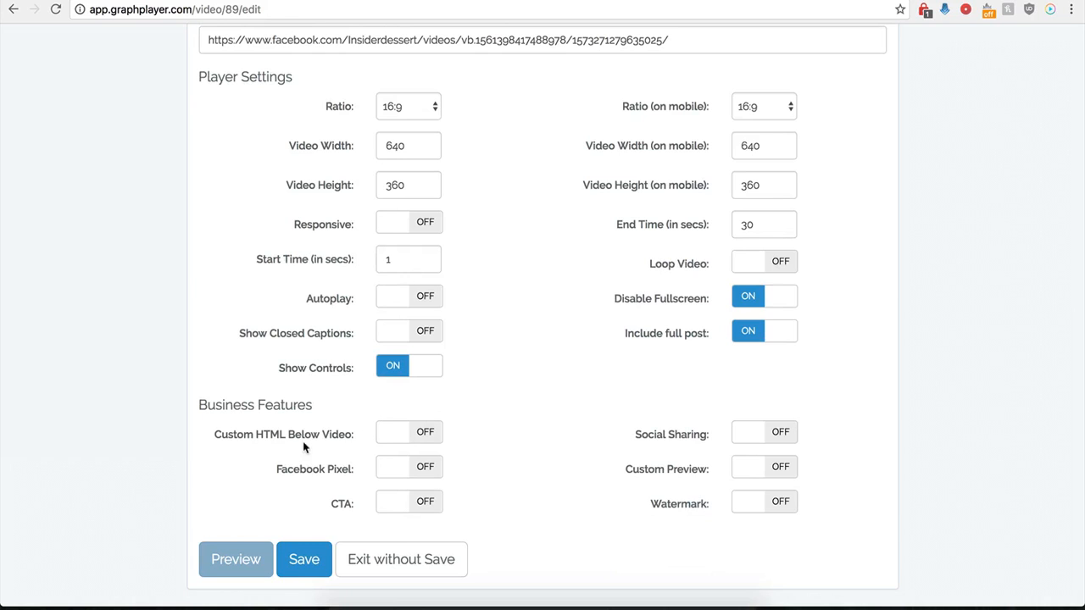
left_click(423, 432)
scroll(462, 470, "down", 3)
left_click(399, 333)
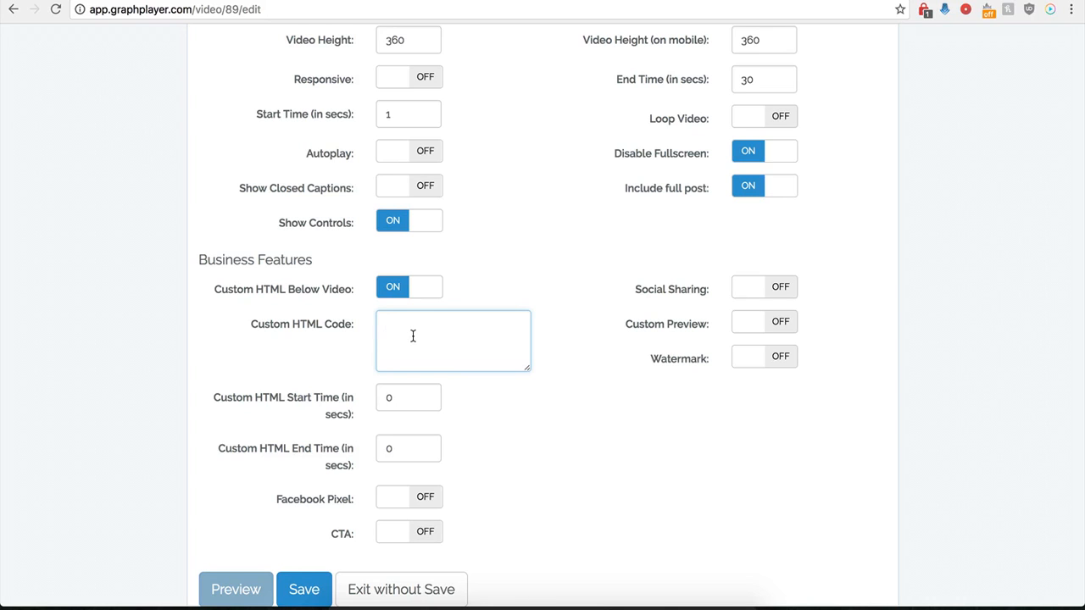
Step: Set the custom HTML start time to 120 seconds
left_click(401, 403)
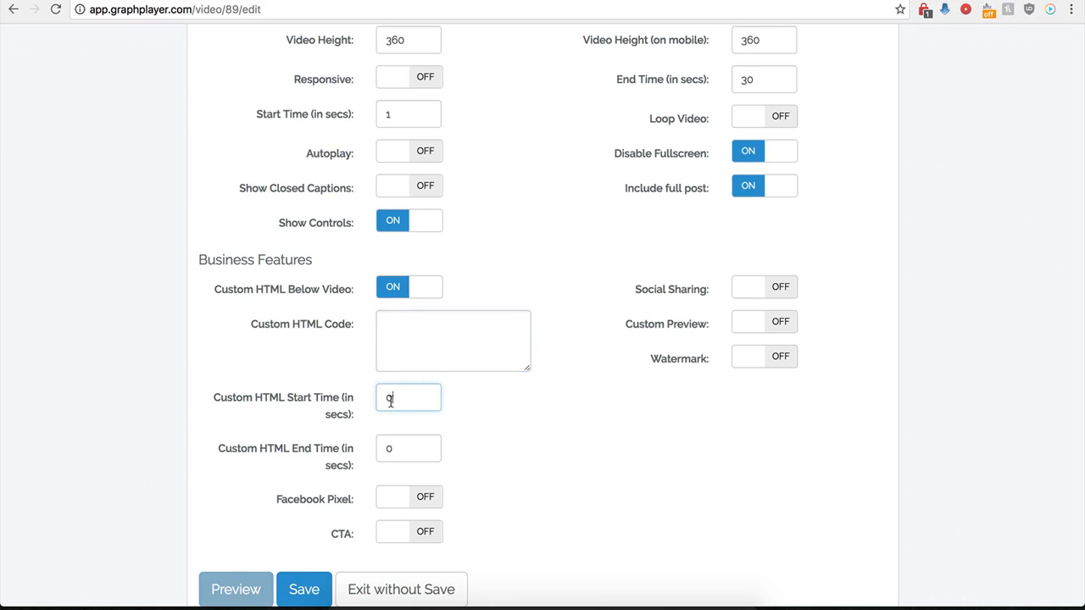
double_click(391, 398)
left_click(408, 448)
left_click(400, 406)
left_click(421, 336)
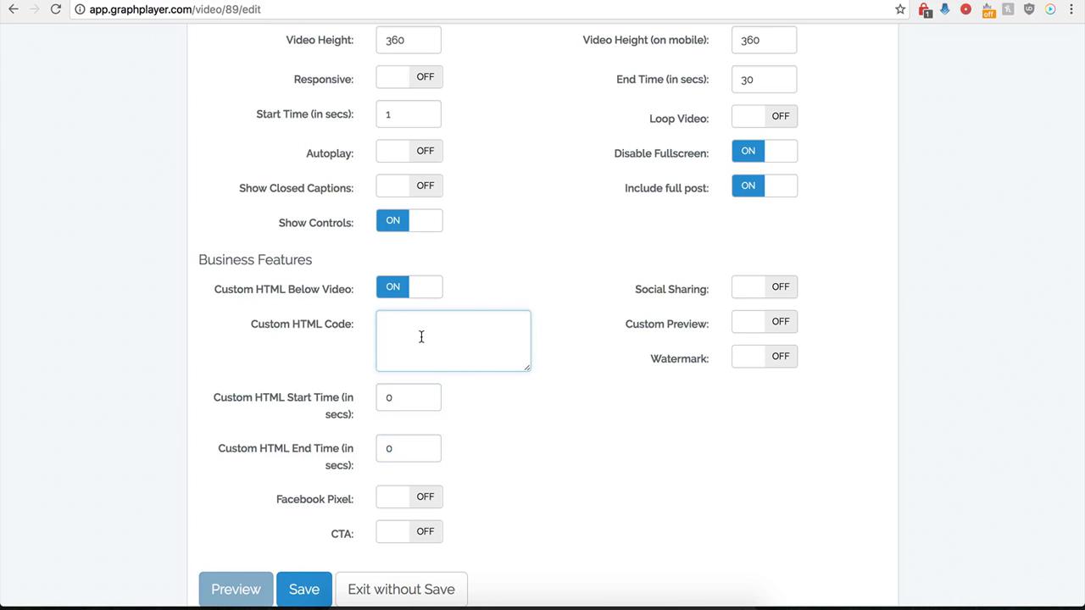
scroll(421, 336, "up", 3)
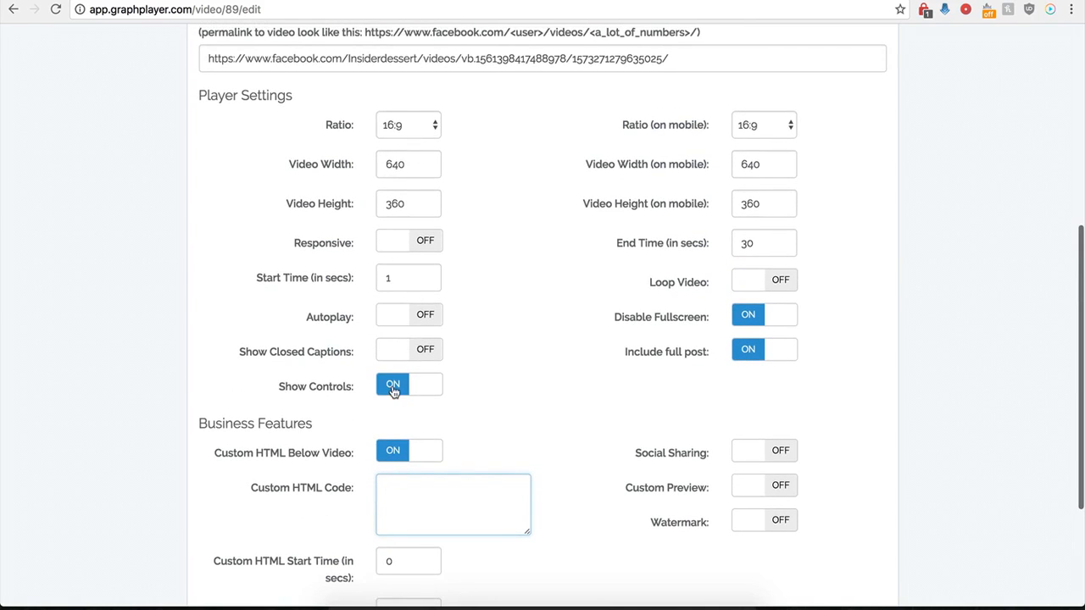
scroll(392, 389, "down", 2)
scroll(412, 404, "down", 1)
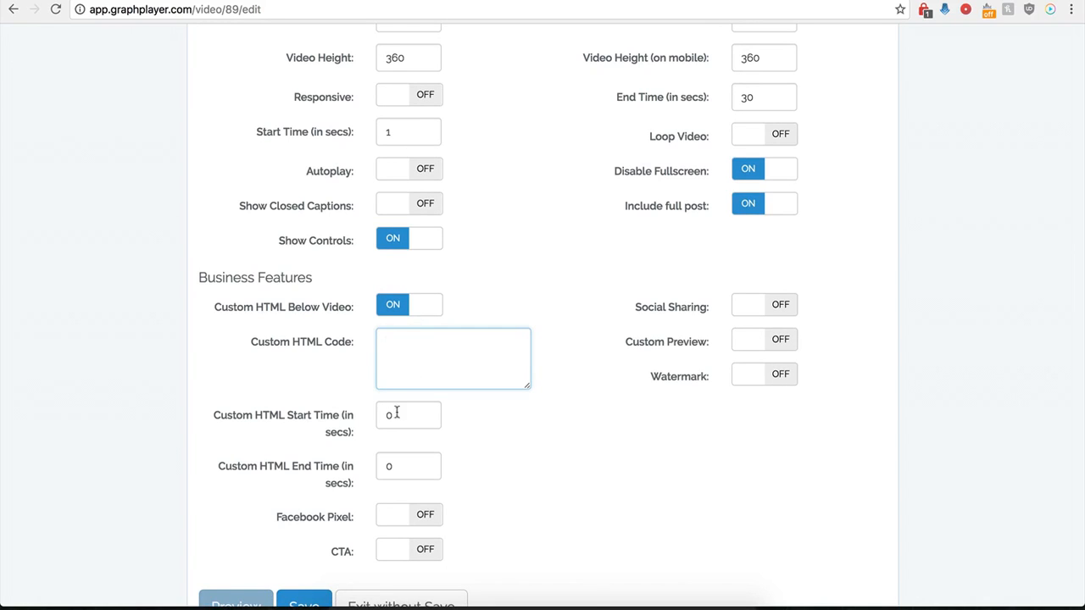
left_click_drag(416, 414, 378, 415)
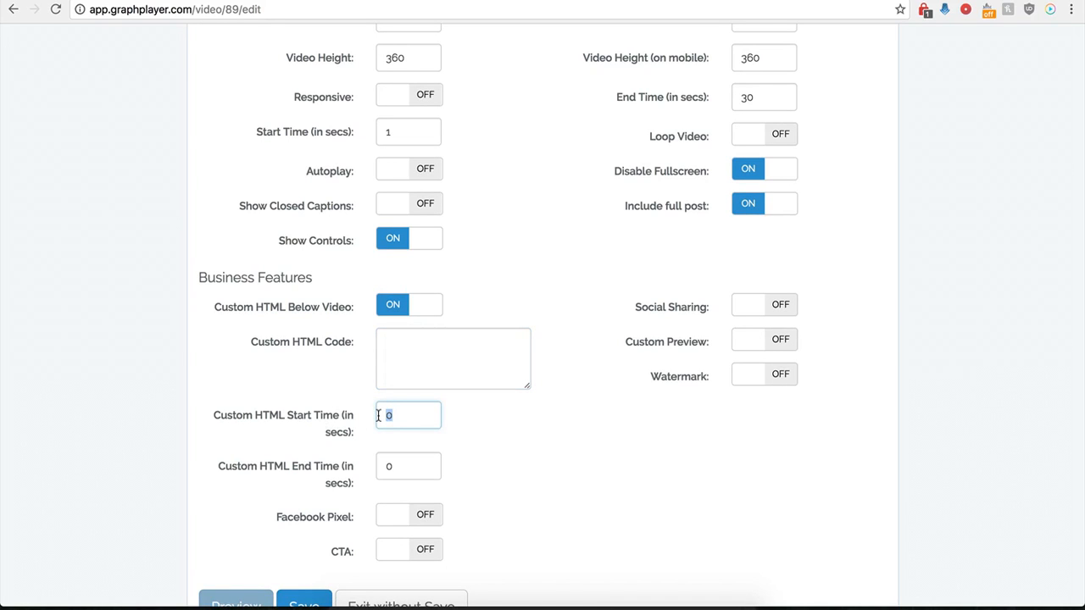
type("12")
left_click(403, 348)
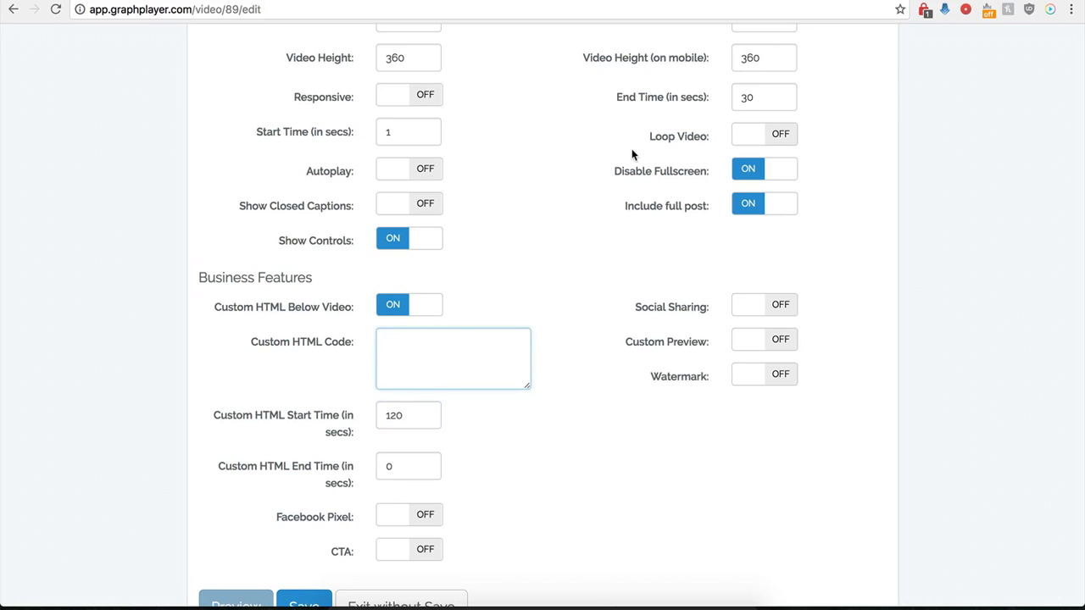
scroll(480, 351, "down", 1)
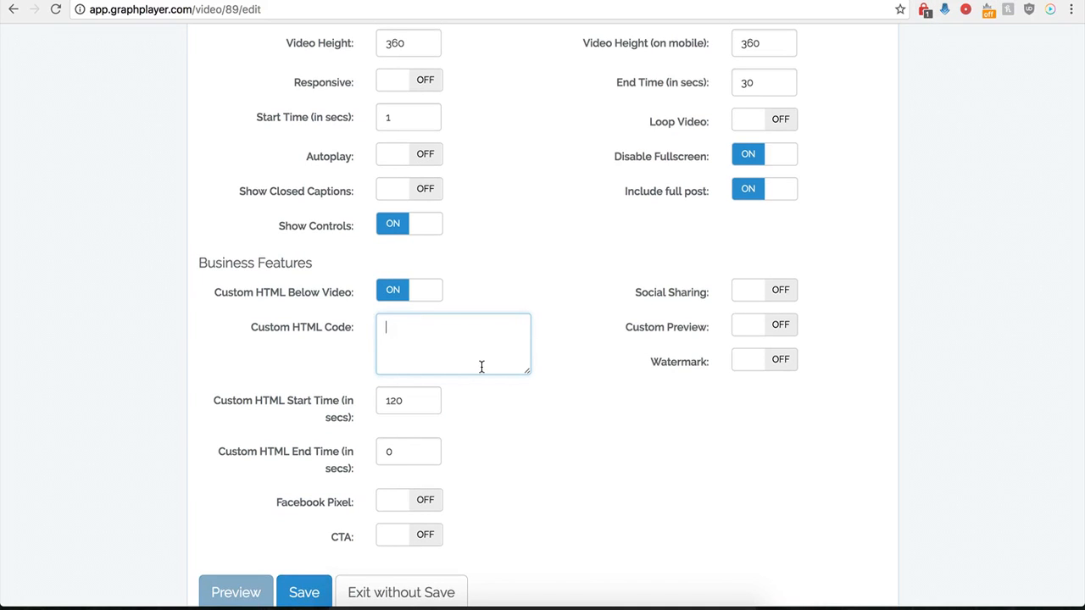
type("<center><img src=\"http://kompozer-tutorial.com/BootGifts/Buttons/Buy%20Now%20Buttons/buy-now-button-16.png\"></center>")
left_click_drag(527, 370, 564, 426)
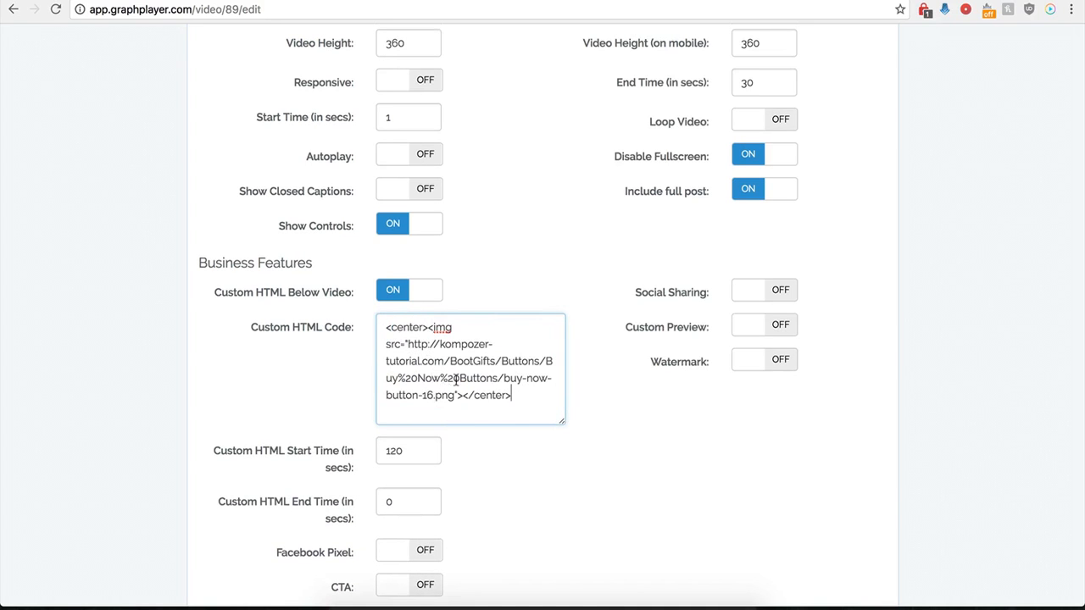
Step: Set the custom HTML start time to 0 seconds and save the player
left_click(412, 430)
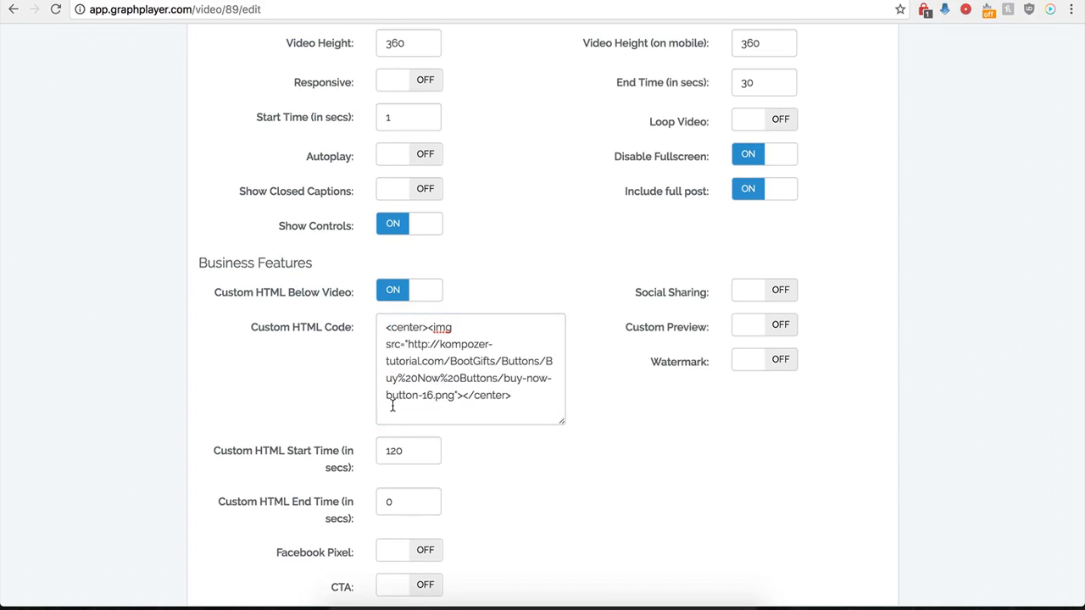
left_click(405, 451)
double_click(391, 450)
type("0")
left_click(506, 503)
left_click(305, 559)
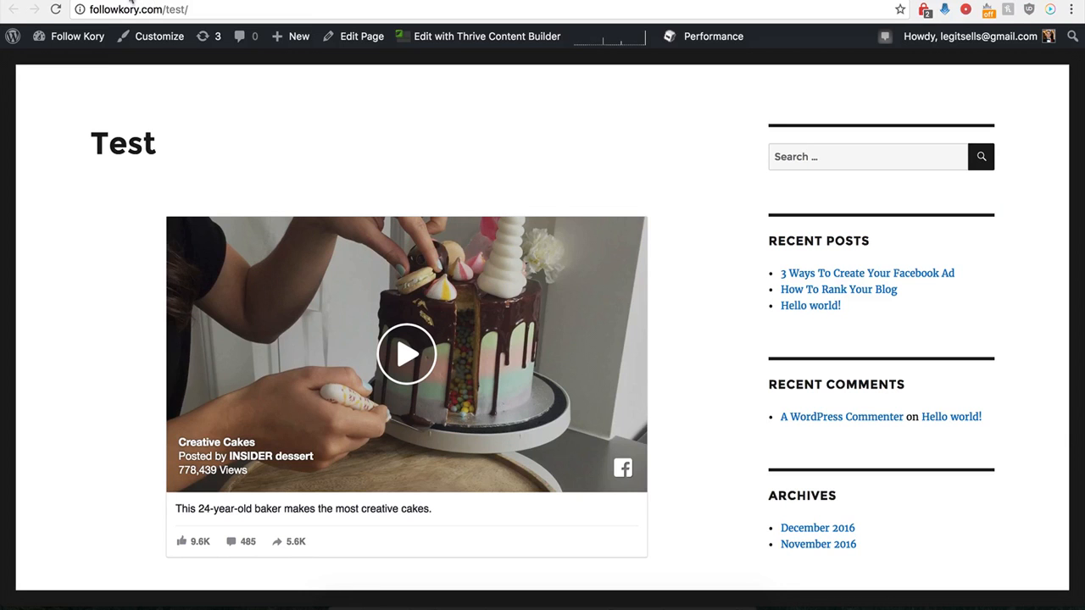
Step: Reload the Test page and examine the area below the video for the custom HTML
left_click(55, 9)
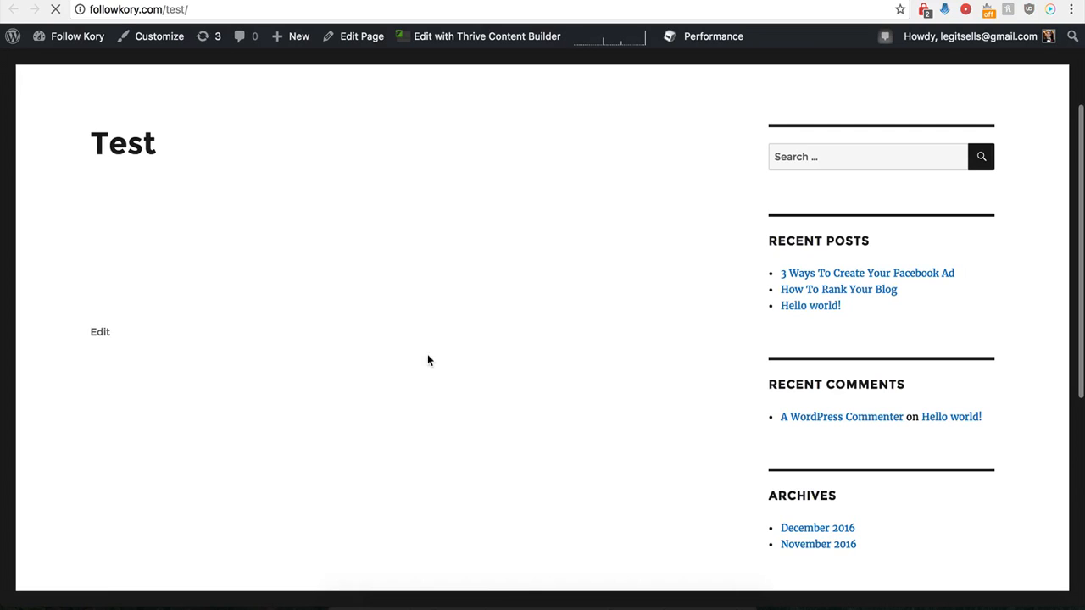
scroll(388, 380, "down", 1)
scroll(388, 381, "down", 3)
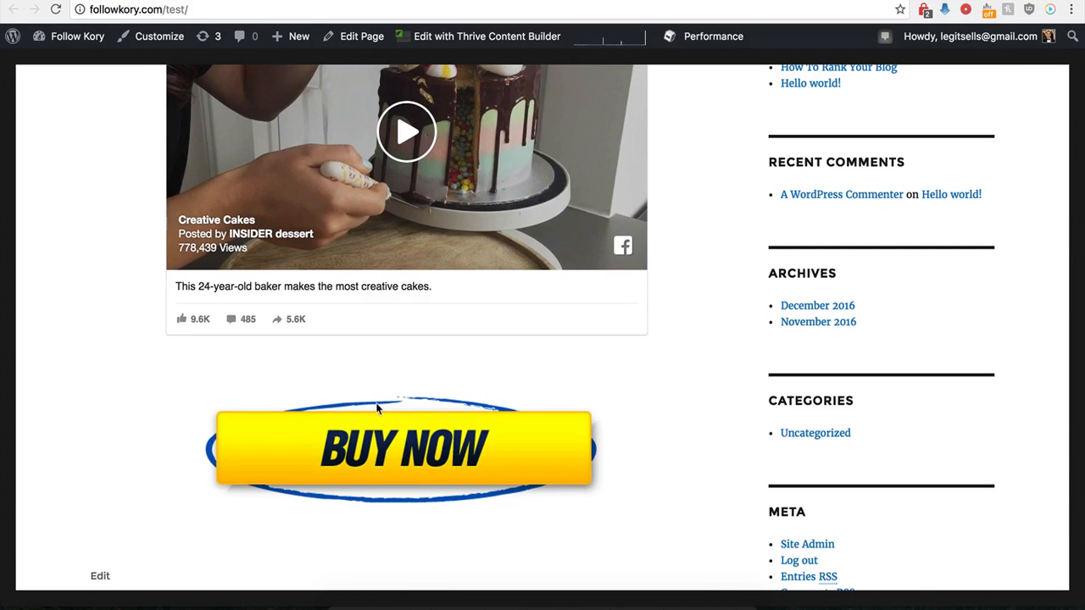
scroll(379, 408, "up", 2)
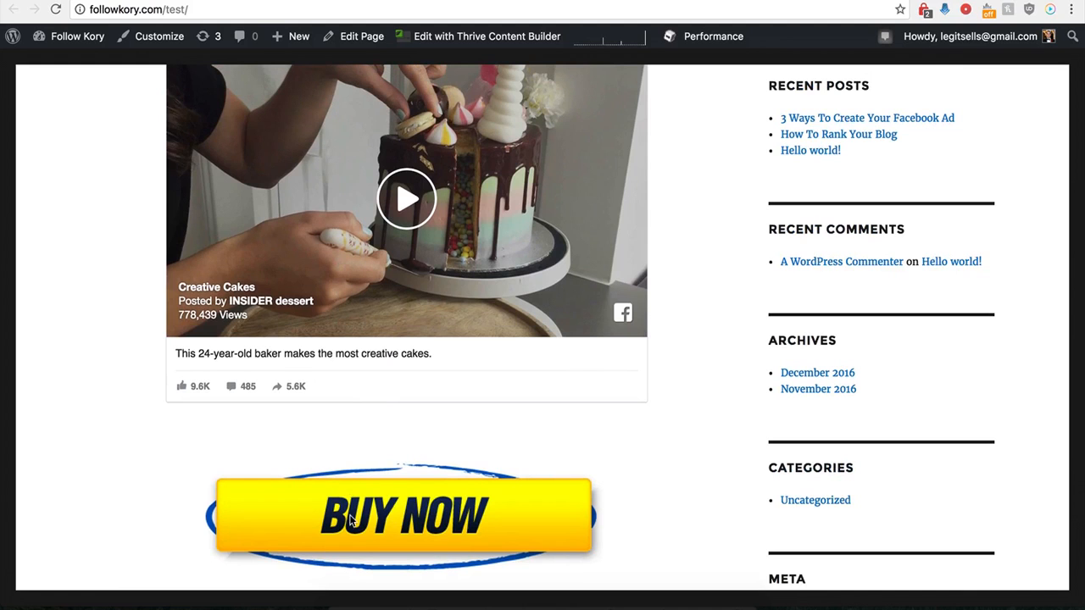
scroll(364, 496, "up", 2)
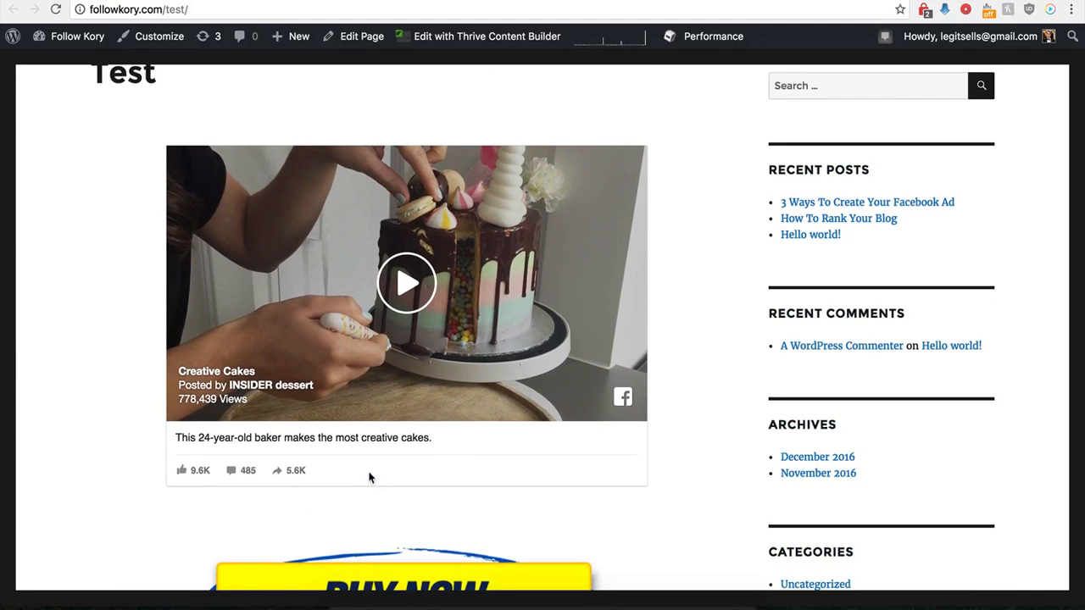
Step: Reopen the Demo Name player's settings and turn off the custom HTML below the video
scroll(371, 477, "down", 1)
scroll(370, 477, "up", 3)
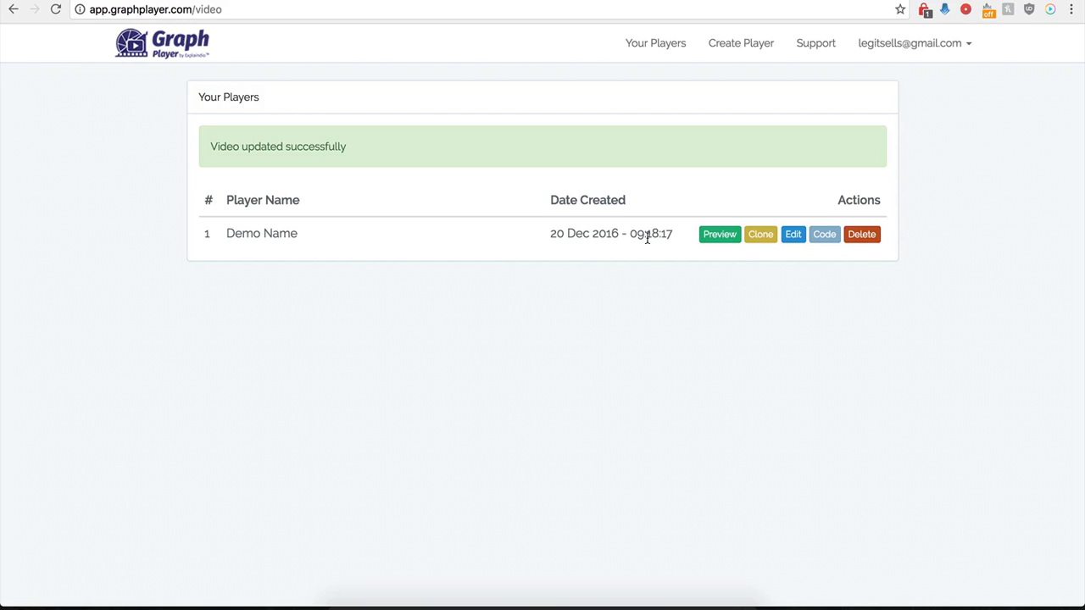
left_click(789, 236)
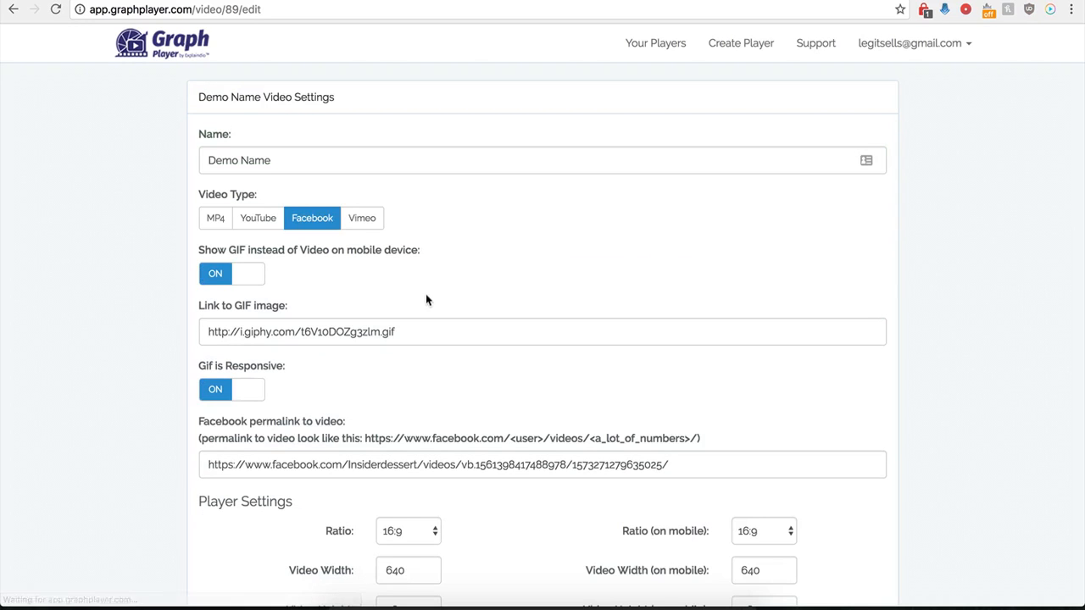
scroll(191, 455, "down", 6)
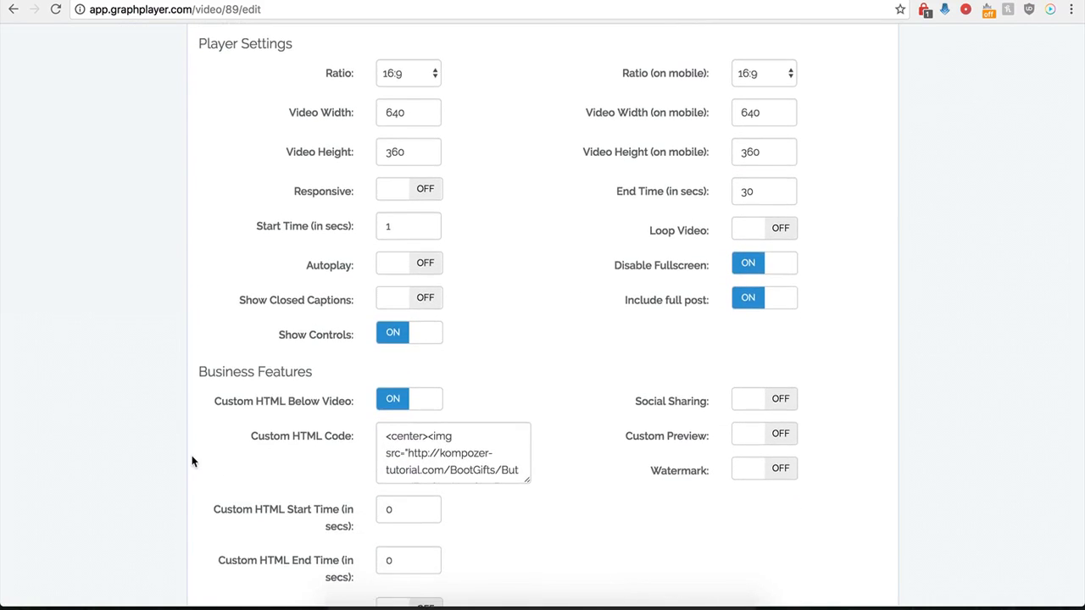
scroll(193, 448, "down", 1)
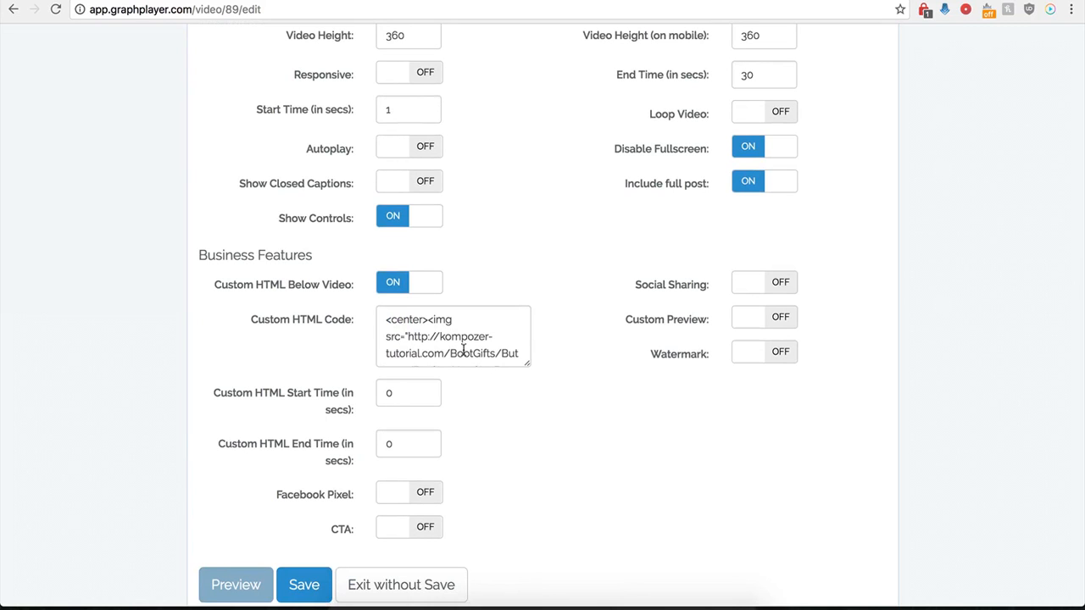
left_click(390, 282)
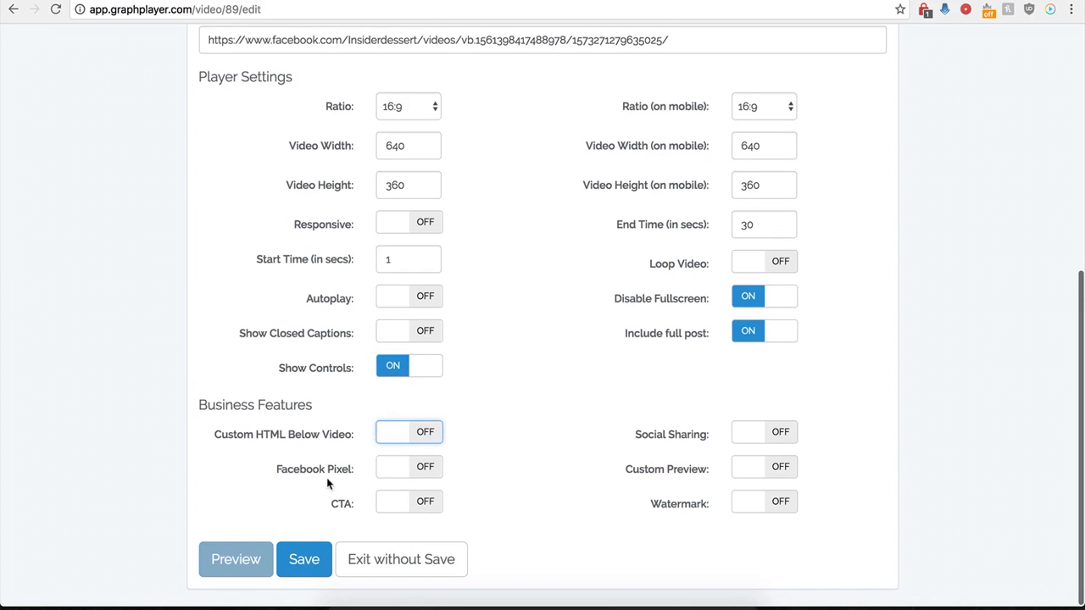
Step: Turn on Facebook Pixel to examine its code and timing fields, and turn it off again
left_click(425, 471)
scroll(346, 494, "down", 2)
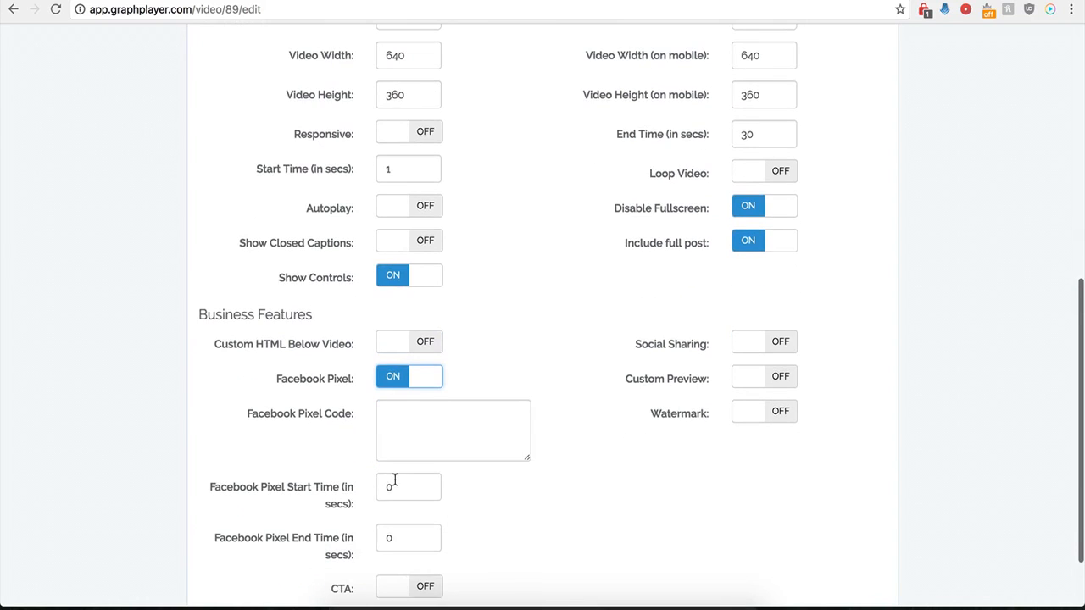
scroll(403, 441, "down", 1)
left_click(421, 393)
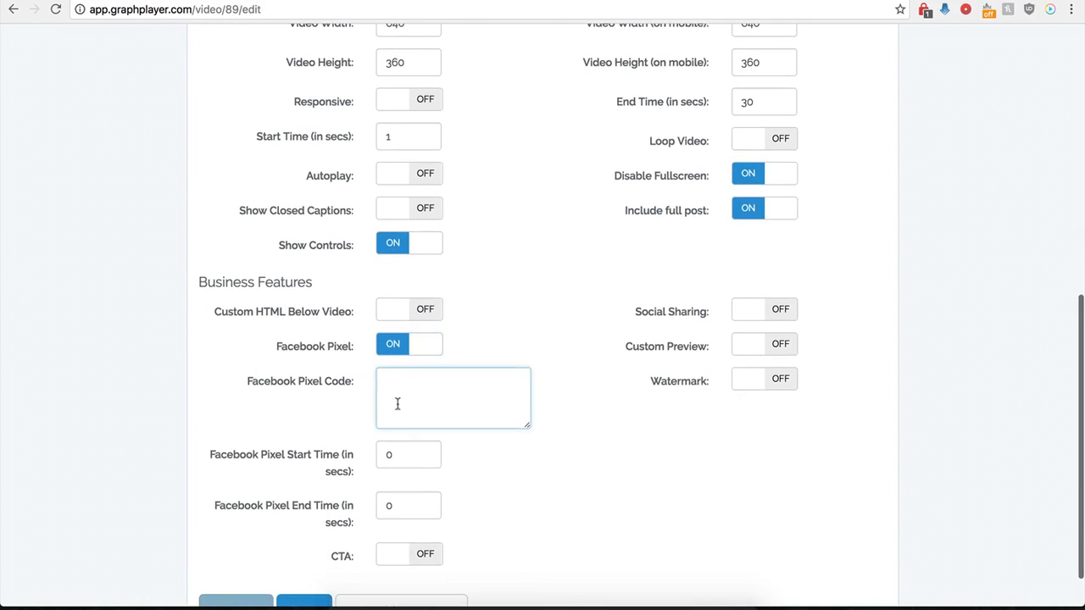
left_click(392, 347)
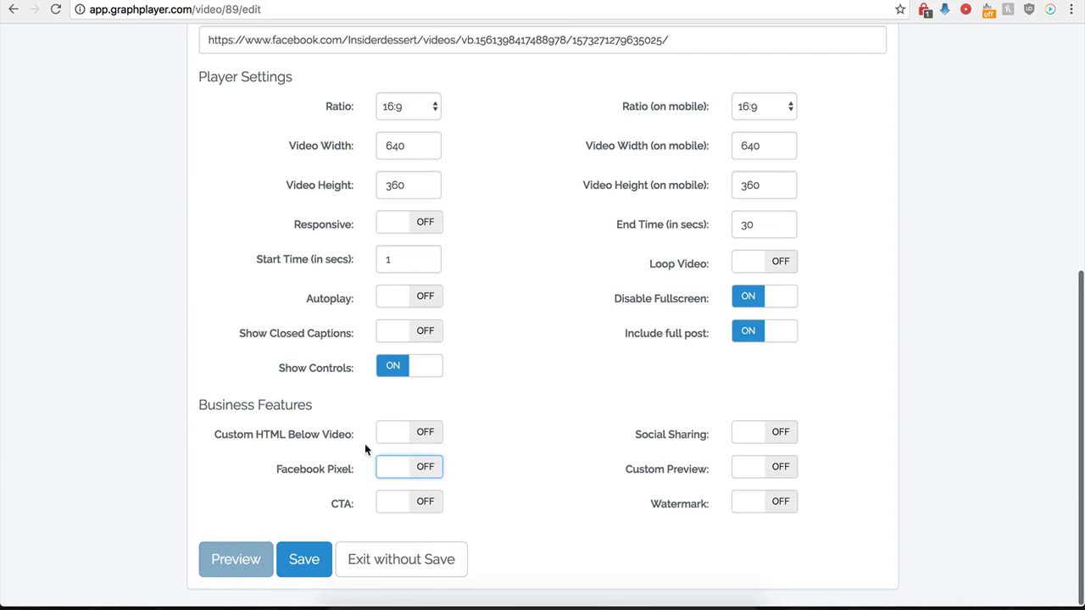
Step: Turn on the CTA and enter the kompozer-tutorial.com Buy Now button image URL as its image
left_click(428, 504)
scroll(489, 533, "down", 5)
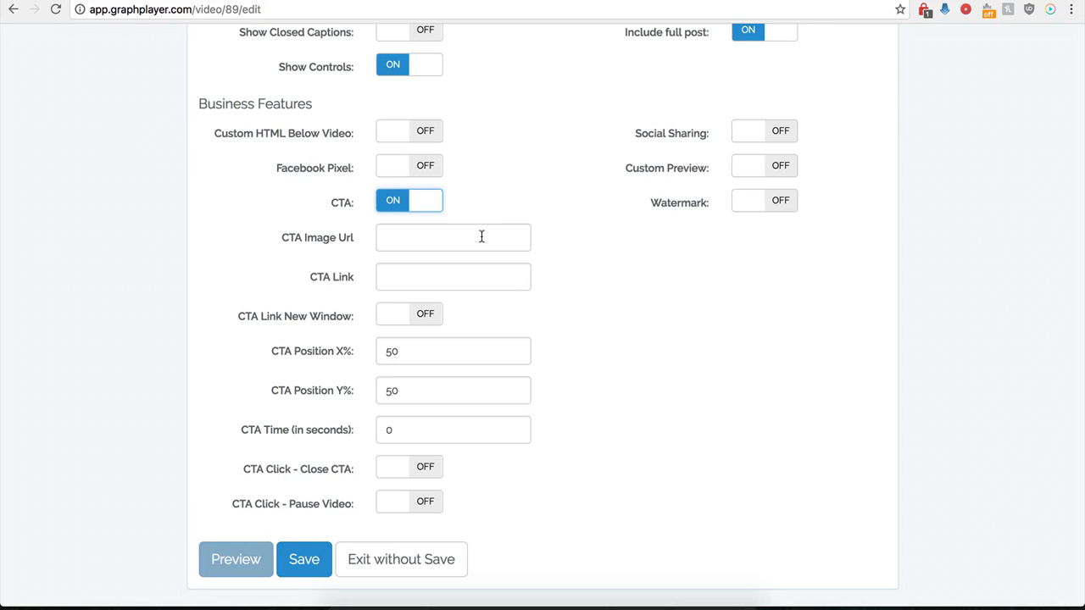
left_click(403, 236)
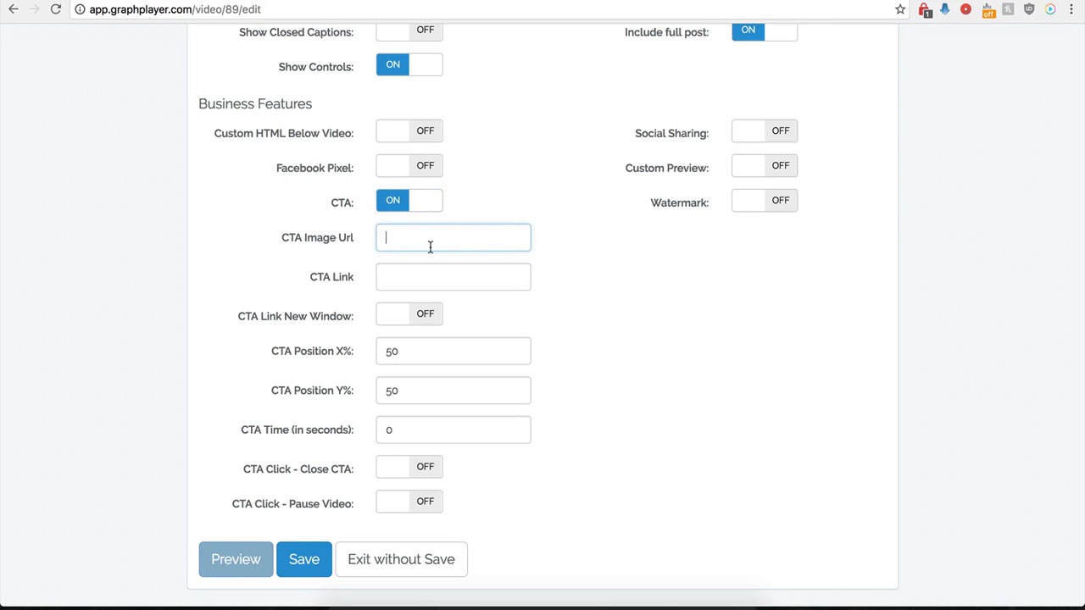
key("ctrl+v")
left_click(396, 280)
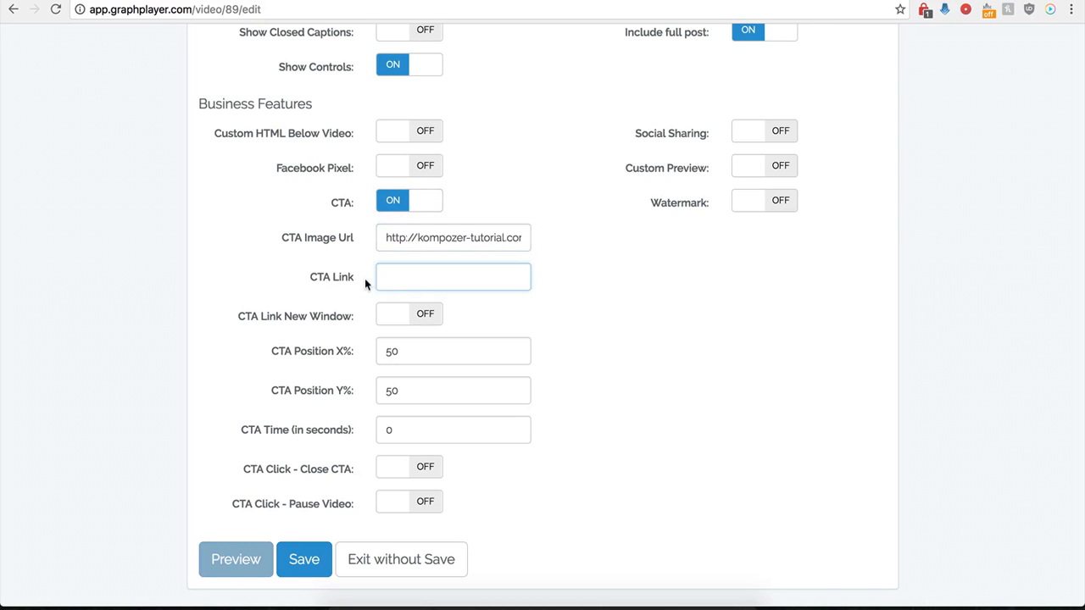
left_click(402, 279)
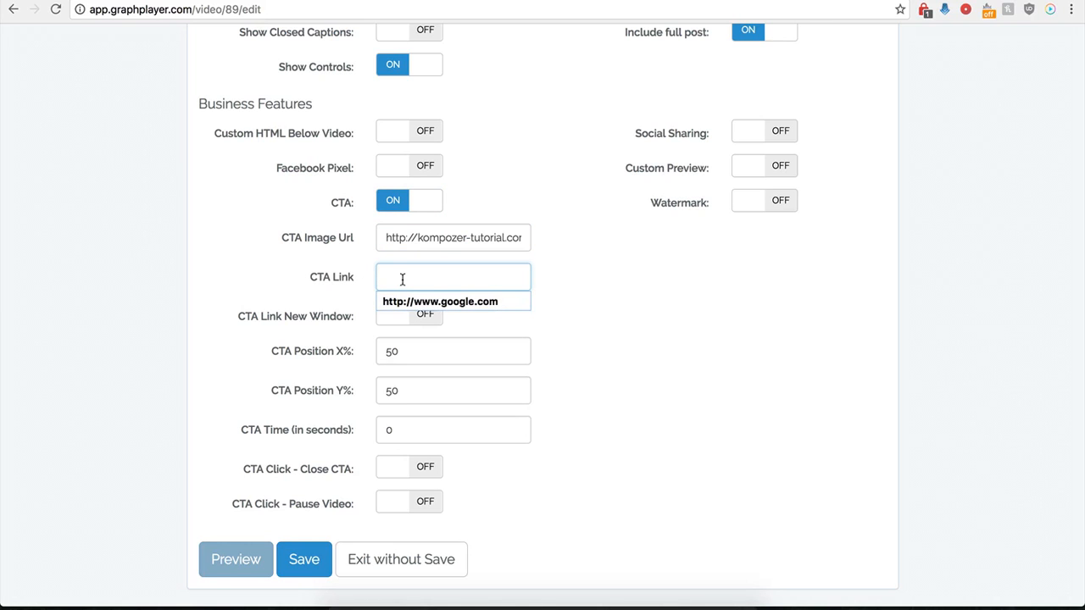
left_click(411, 303)
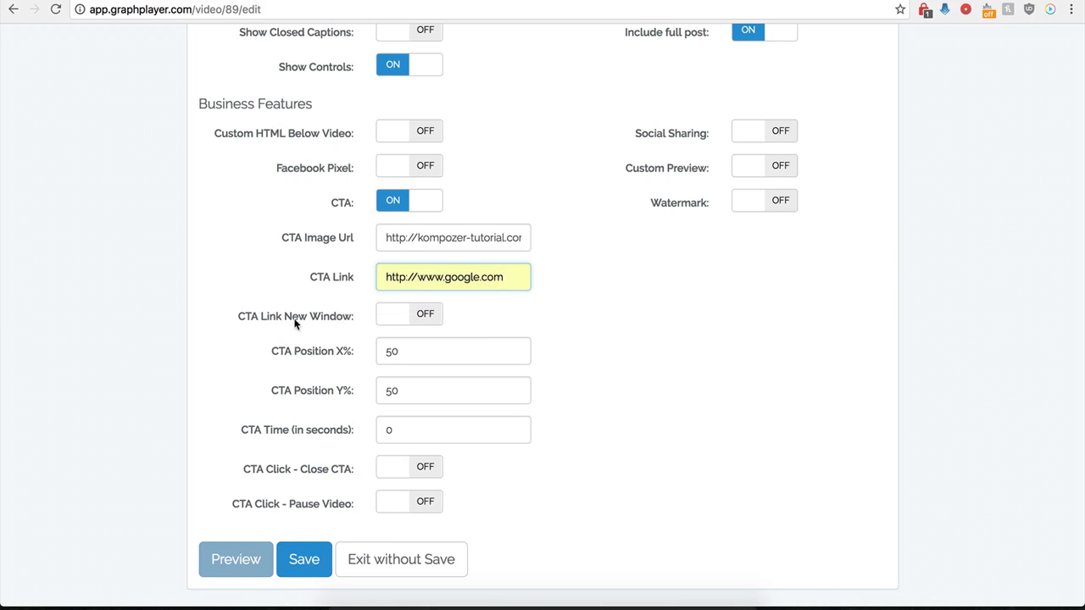
left_click(424, 314)
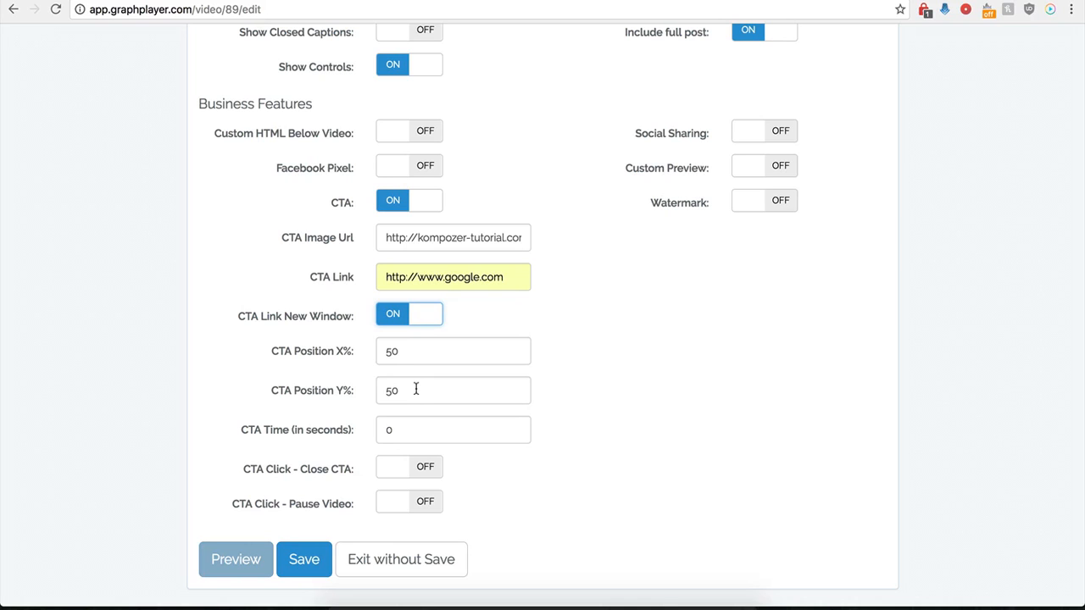
Step: Try a CTA time of 120 seconds and set it back to 0
left_click(395, 430)
left_click_drag(395, 429, 379, 433)
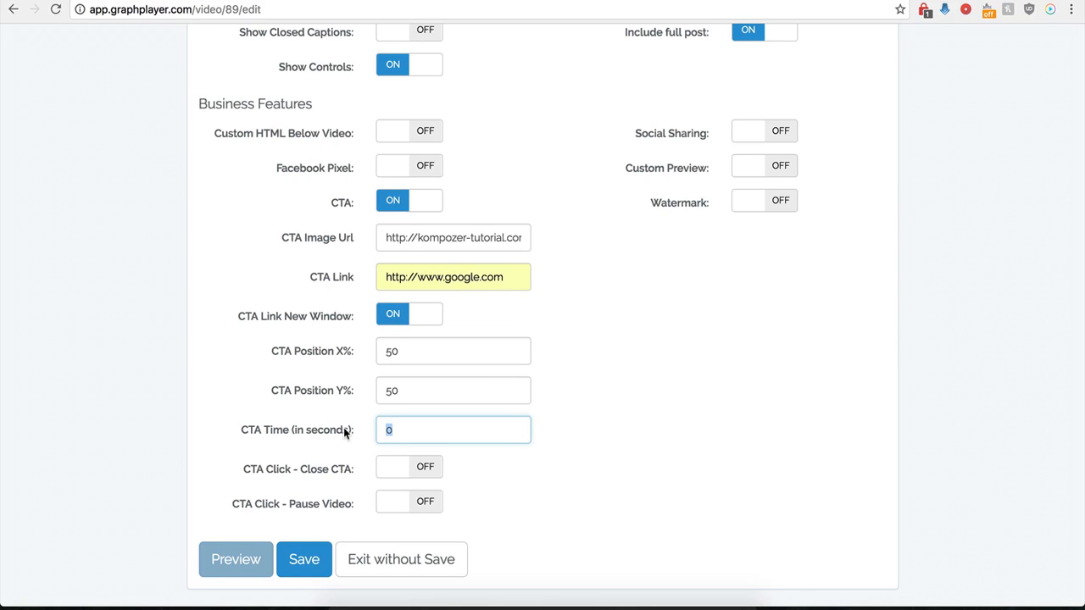
type("120")
key("BackSpace")
key("BackSpace")
key("BackSpace")
type("0")
Step: Make the CTA close when it is clicked and save the player
left_click(451, 500)
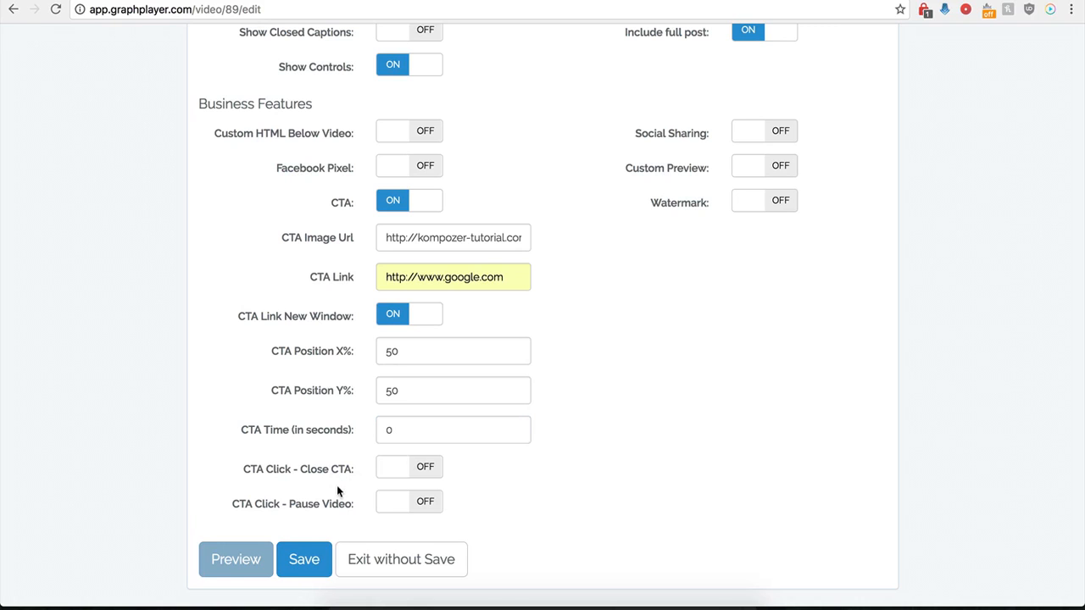
left_click(426, 468)
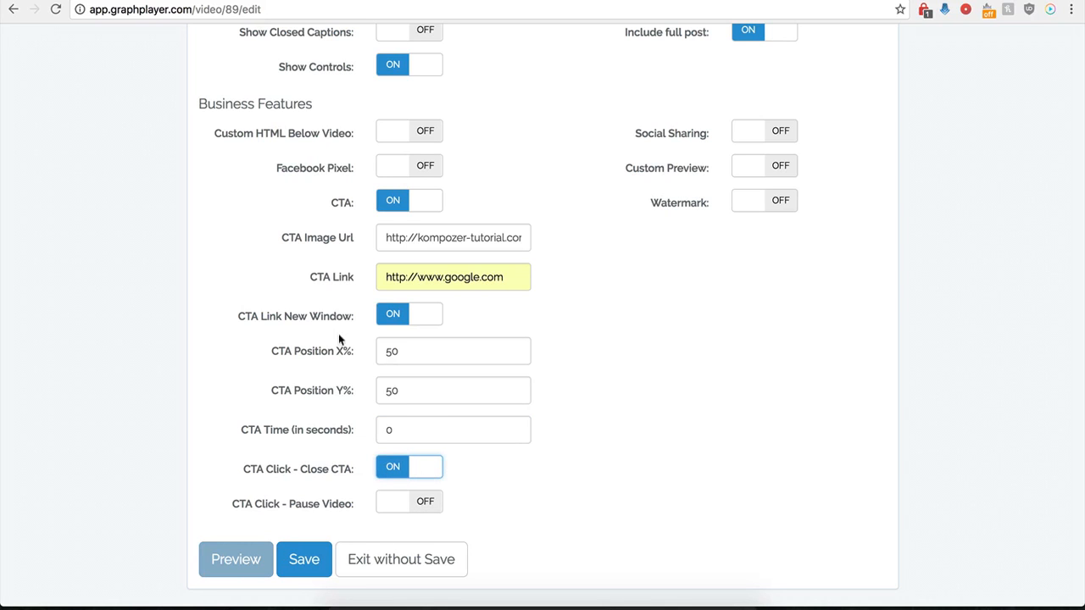
left_click(288, 577)
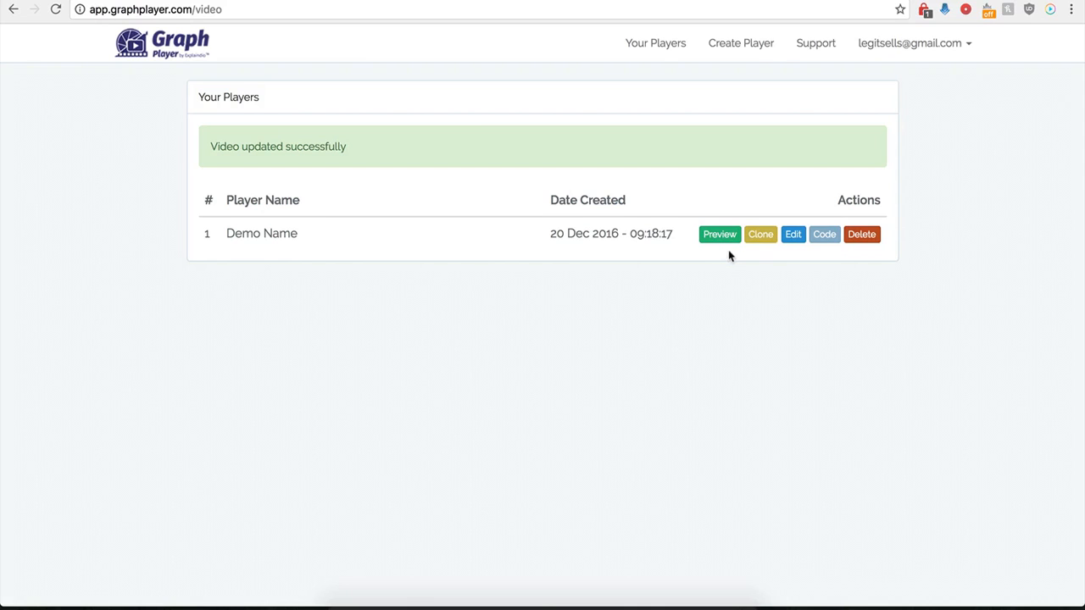
Step: Reopen the Demo Name player's settings, set the CTA's X position to 0% and save the player
left_click(792, 235)
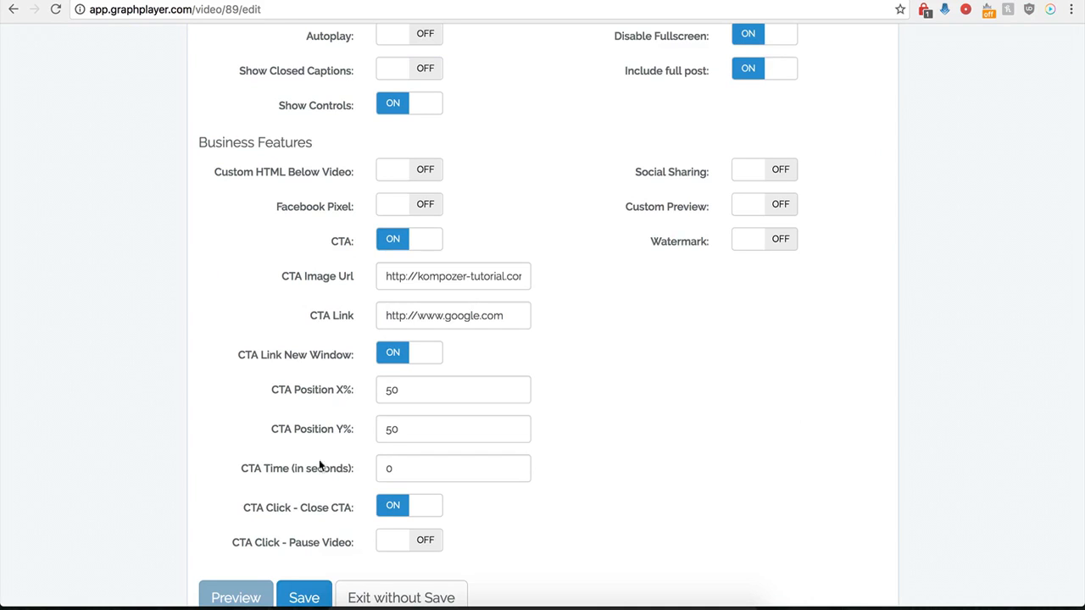
scroll(345, 415, "down", 1)
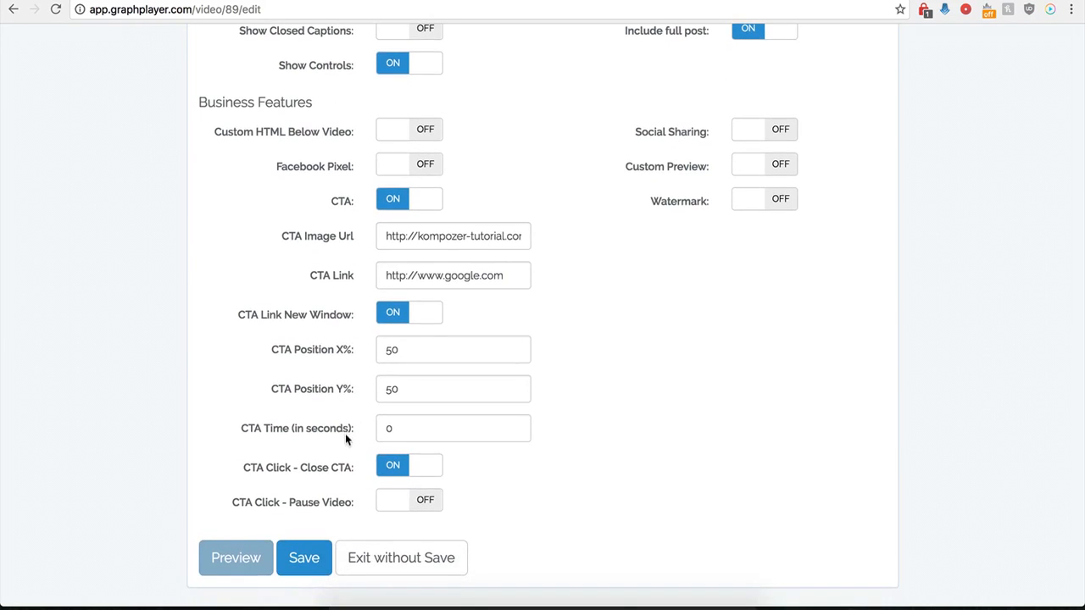
left_click(397, 358)
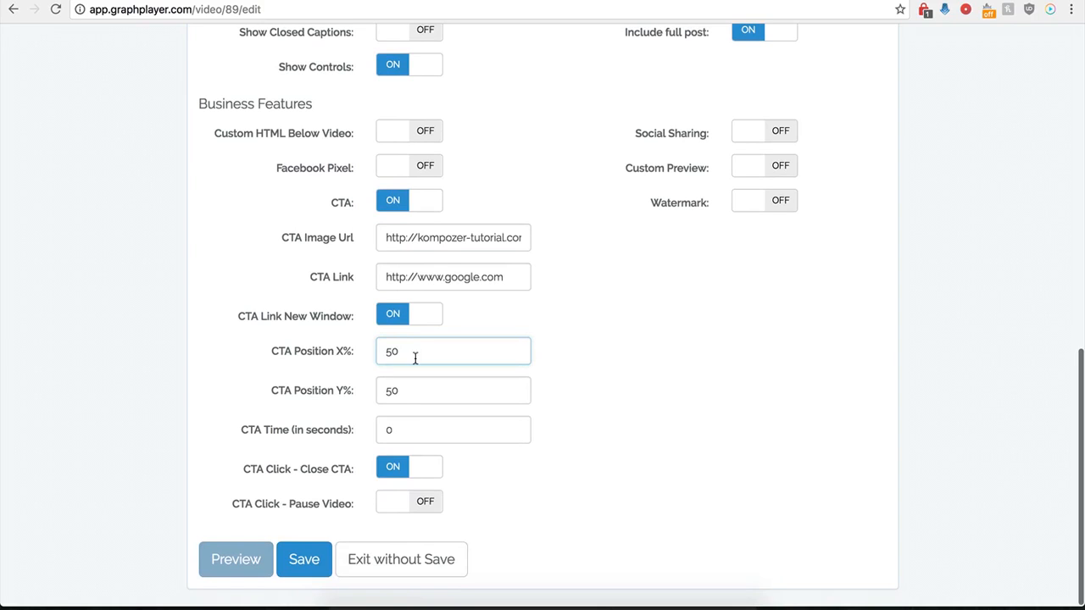
key("BackSpace")
key("BackSpace")
type("0")
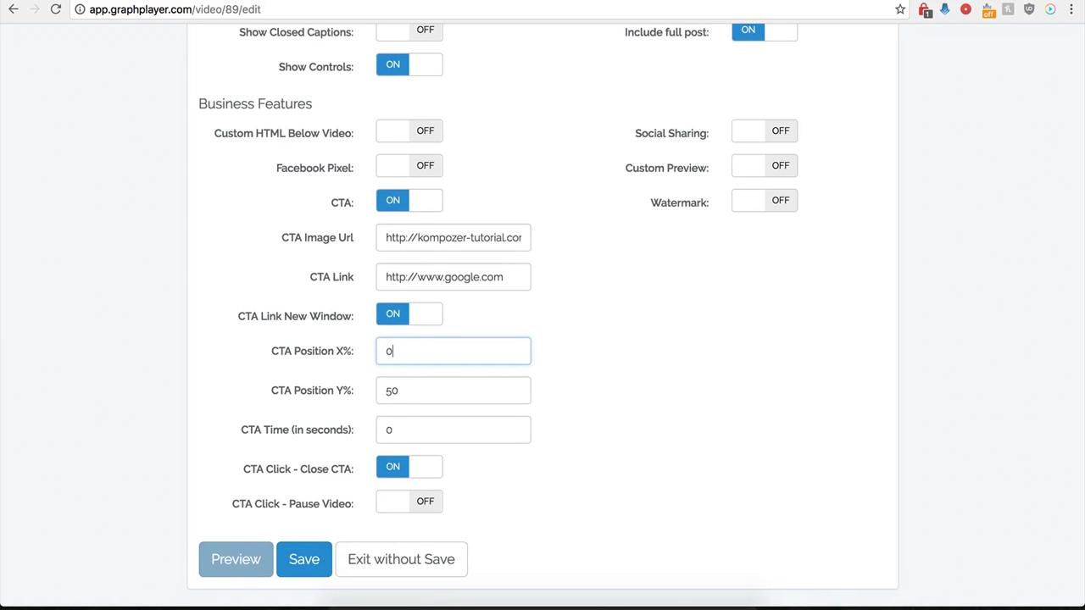
left_click(302, 561)
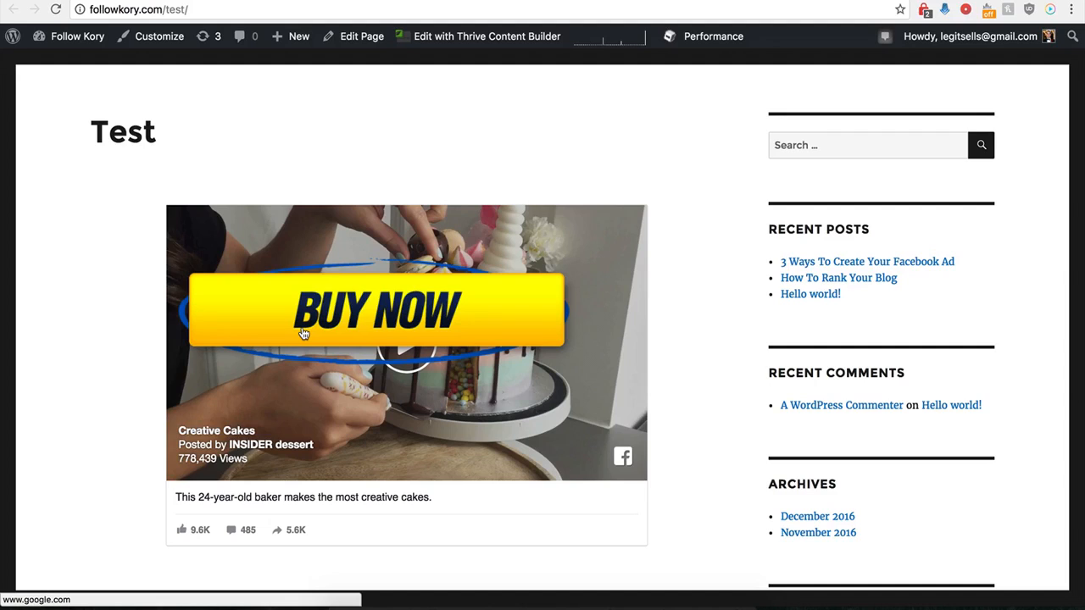
Step: Test the Buy Now CTA over the video on the Test page and return to the Graph Player list
left_click(385, 314)
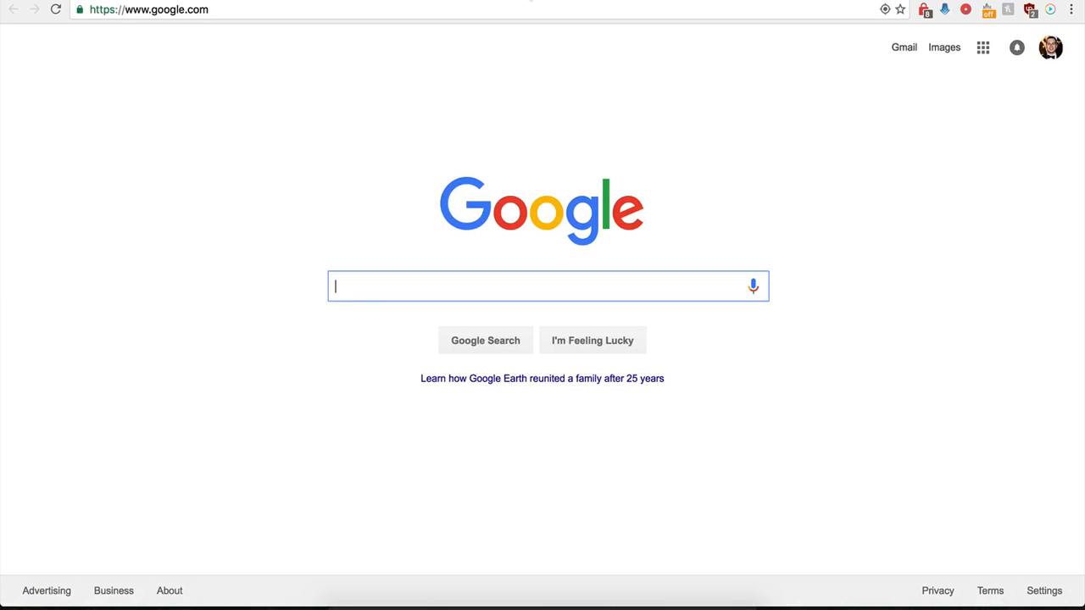
left_click(535, 0)
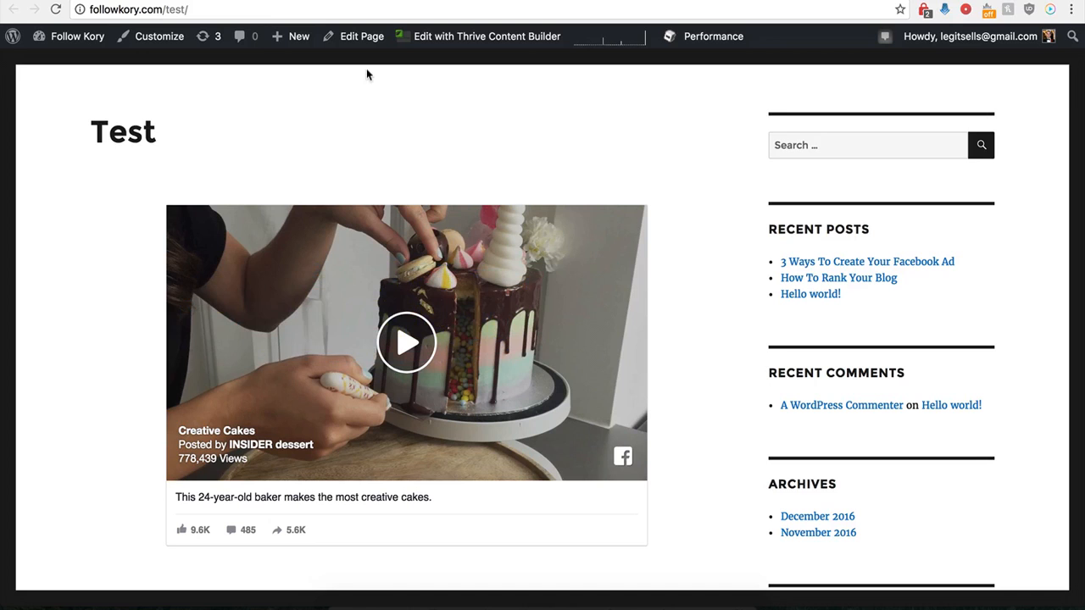
left_click(284, 0)
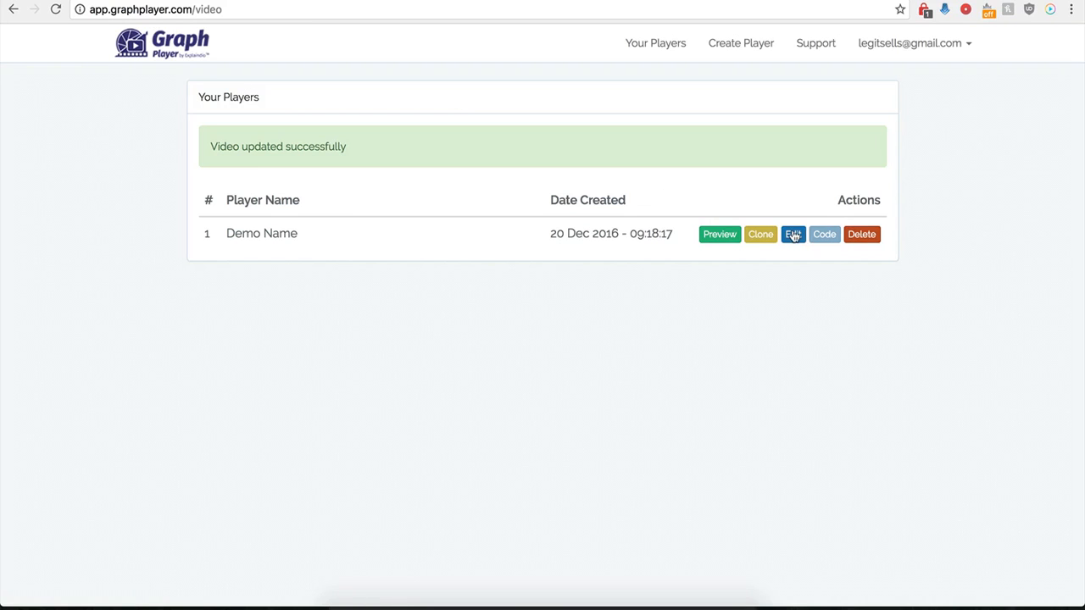
Step: Reopen the Demo Name player's settings and turn off the CTA
left_click(793, 235)
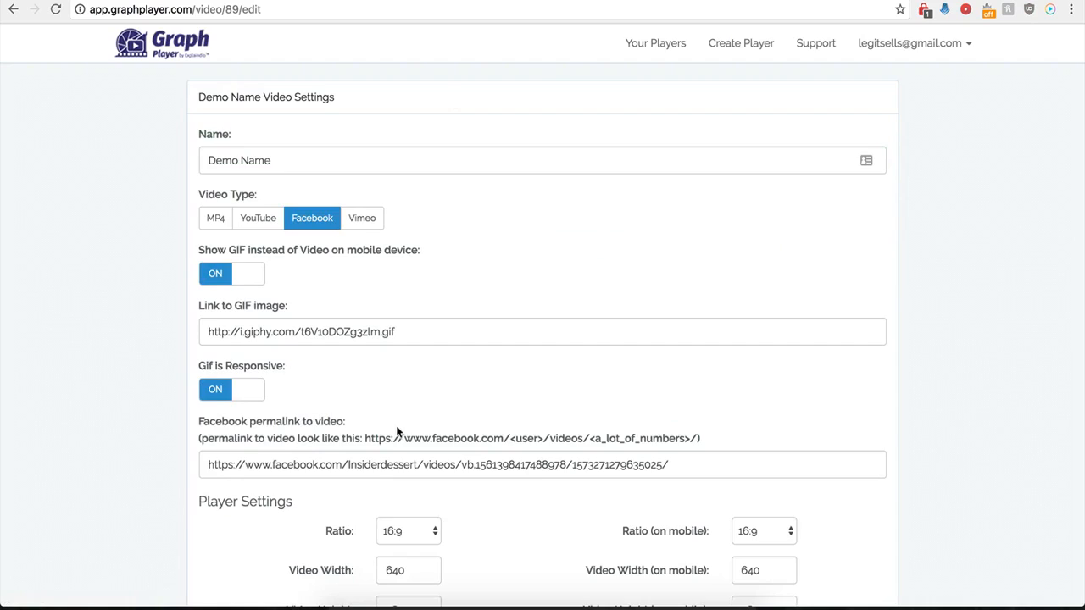
scroll(399, 392, "down", 10)
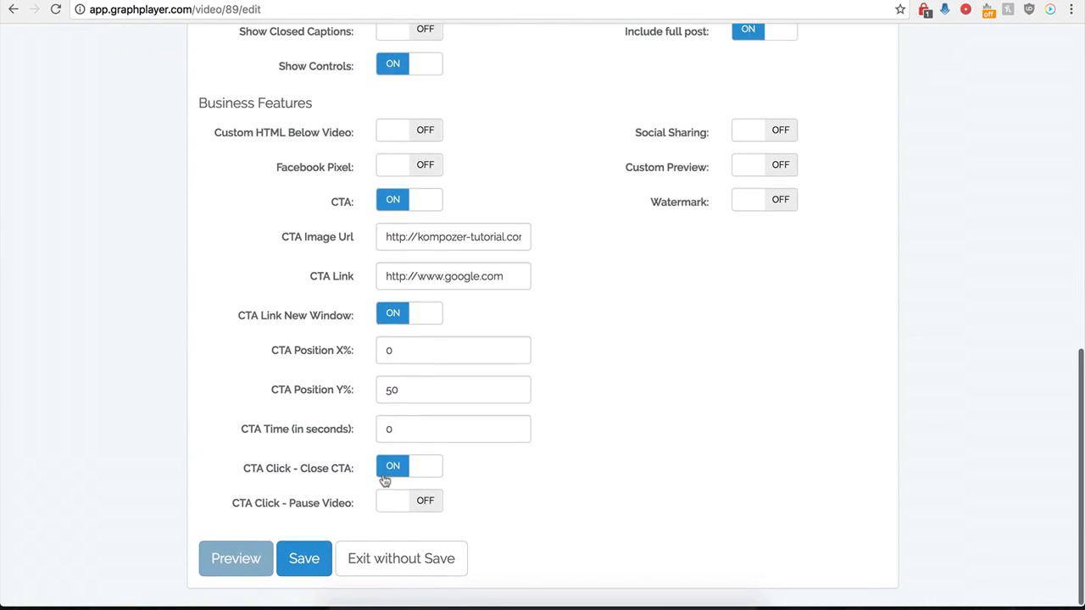
left_click(390, 201)
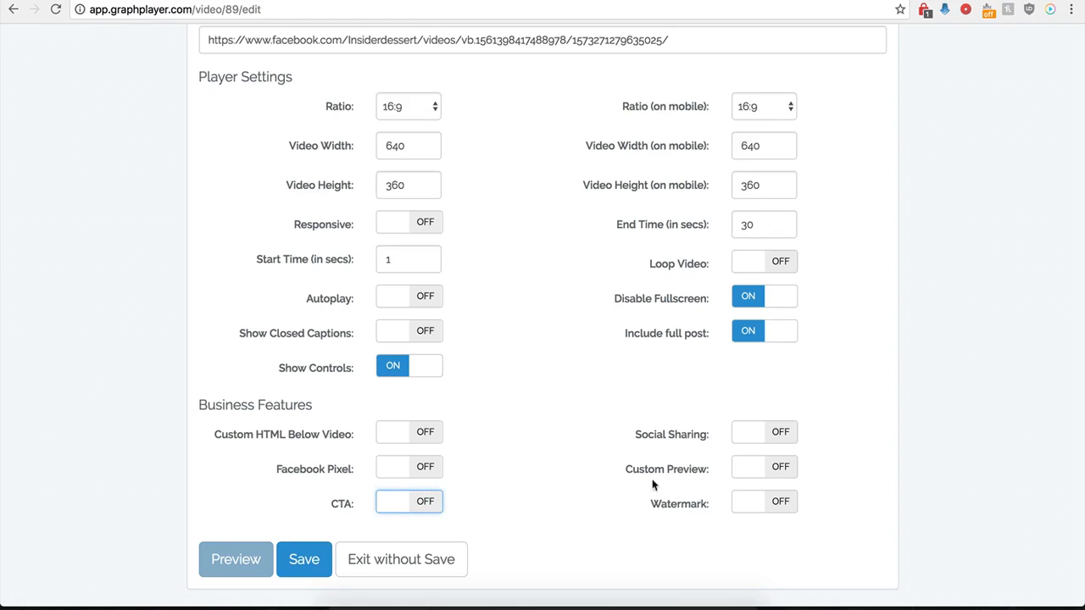
left_click(763, 434)
scroll(601, 473, "down", 1)
scroll(601, 466, "down", 3)
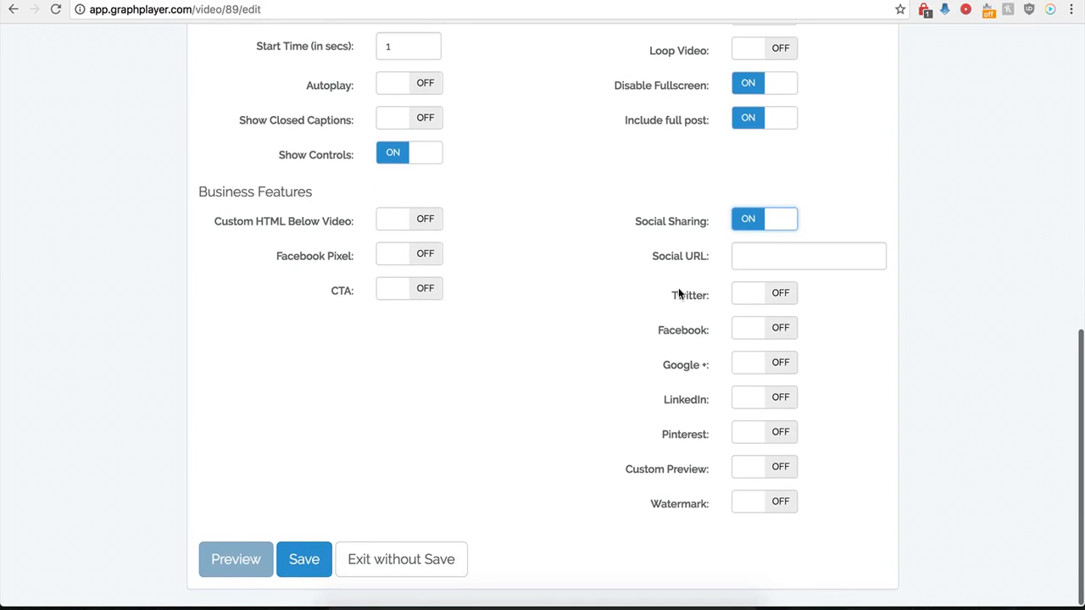
left_click(743, 255)
left_click(749, 256)
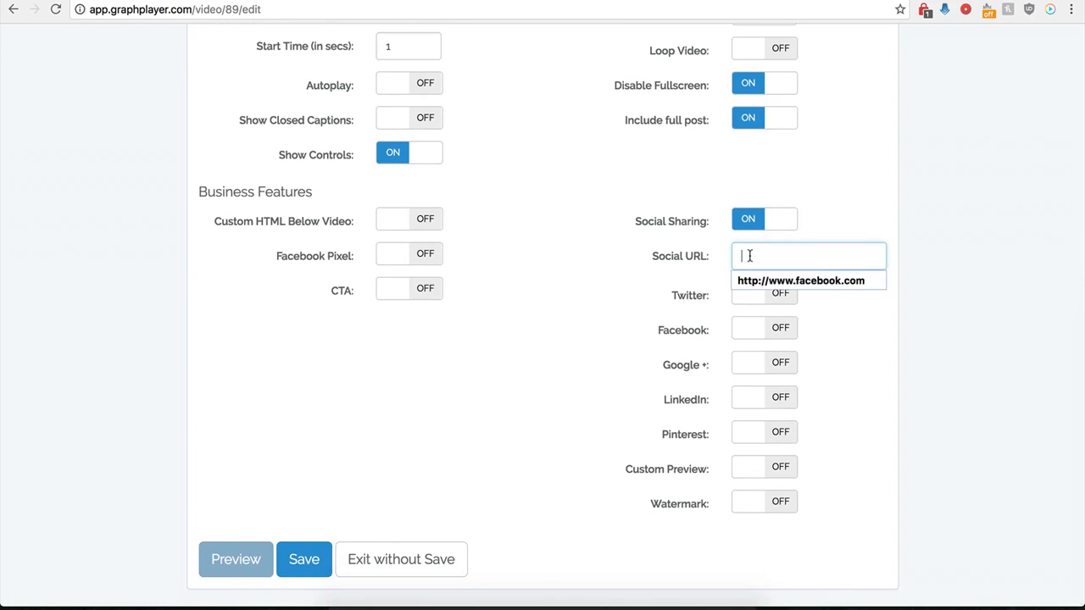
left_click(754, 280)
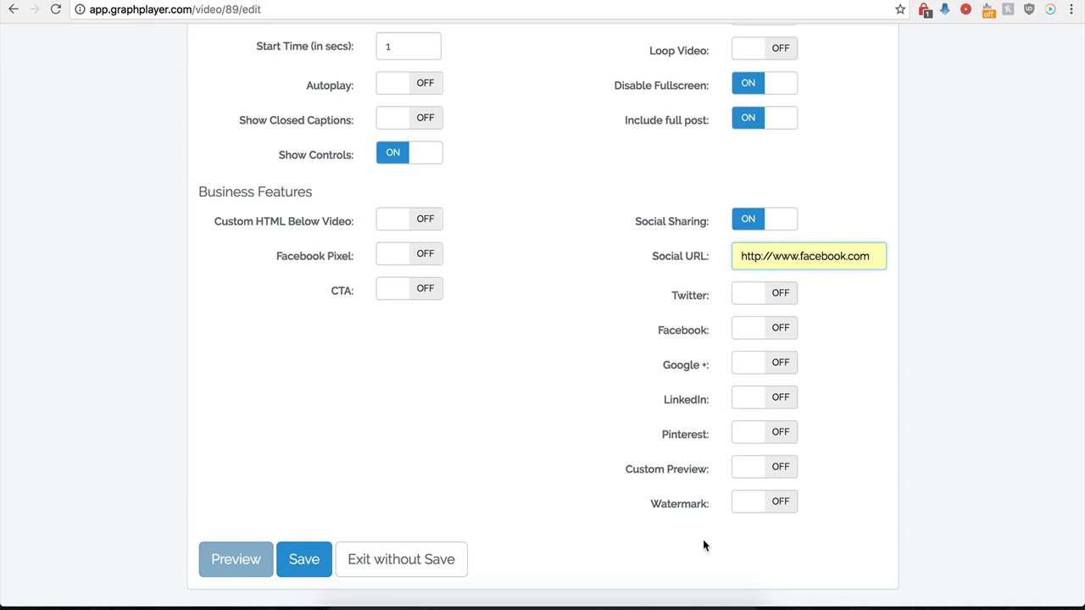
Step: Enable Twitter sharing with the handle "testing" and the text "twitter"
left_click(774, 293)
left_click(757, 355)
left_click(758, 373)
left_click(760, 389)
scroll(666, 390, "down", 1)
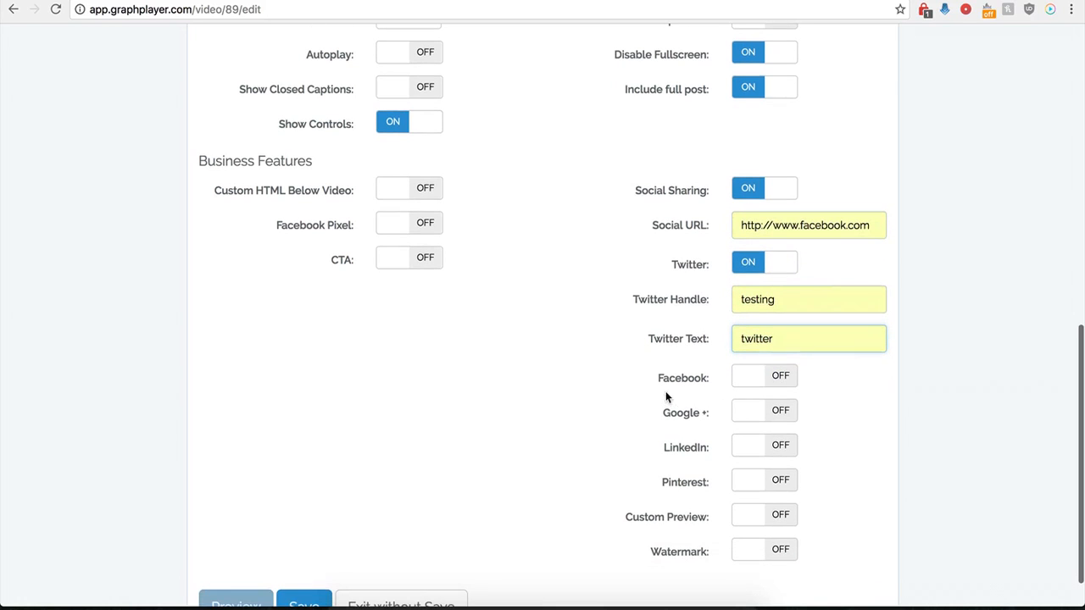
Step: Enable Facebook, Google + and LinkedIn sharing for the player
left_click(780, 386)
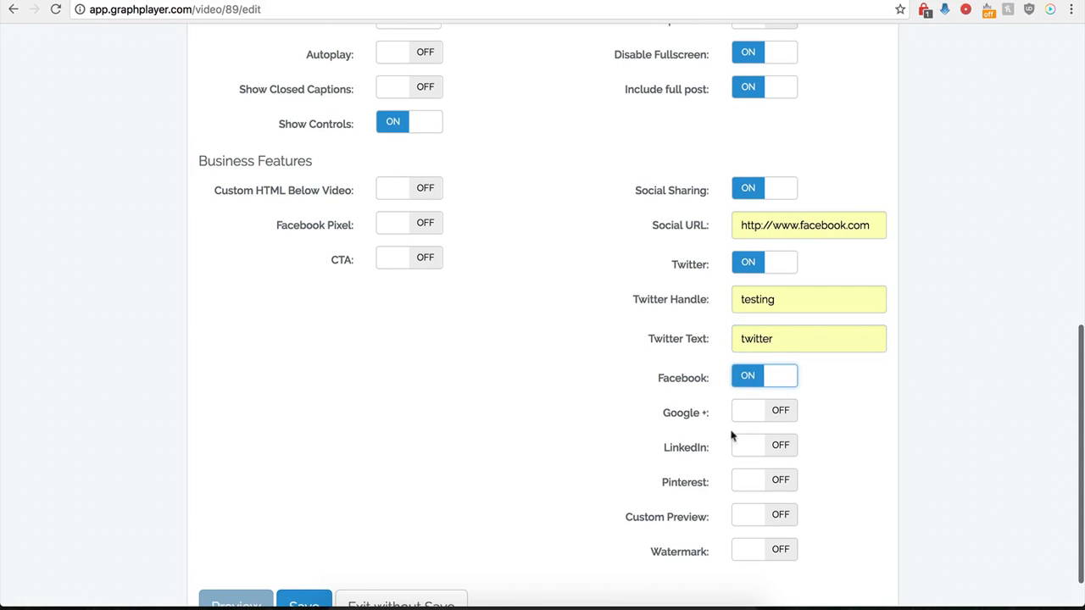
left_click(778, 411)
left_click(777, 447)
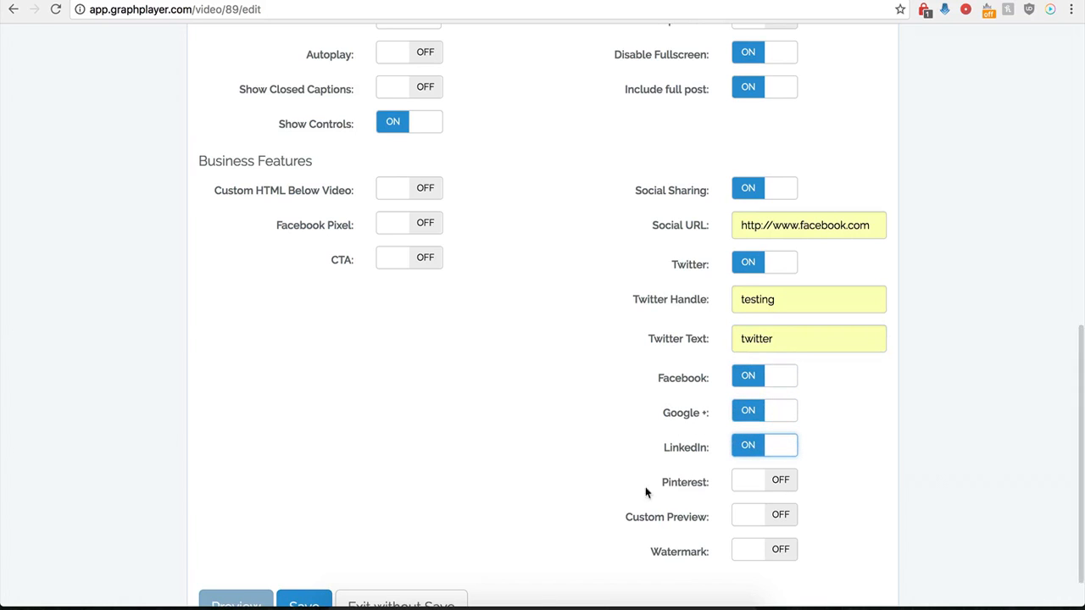
Step: Save the player's social sharing settings and reload the WordPress Test page to check the share buttons
scroll(730, 430, "down", 1)
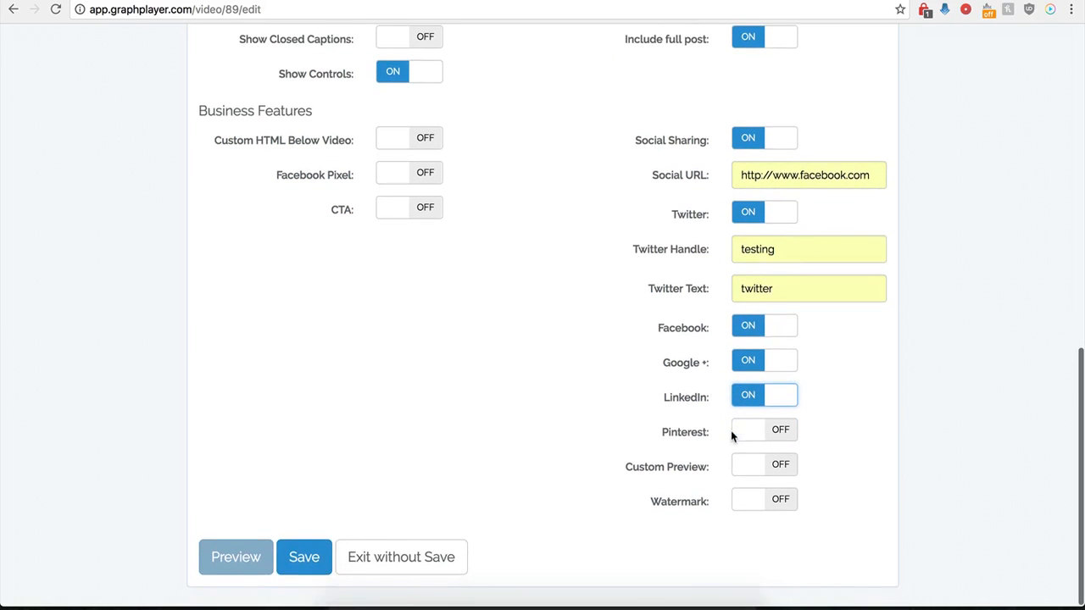
left_click(308, 565)
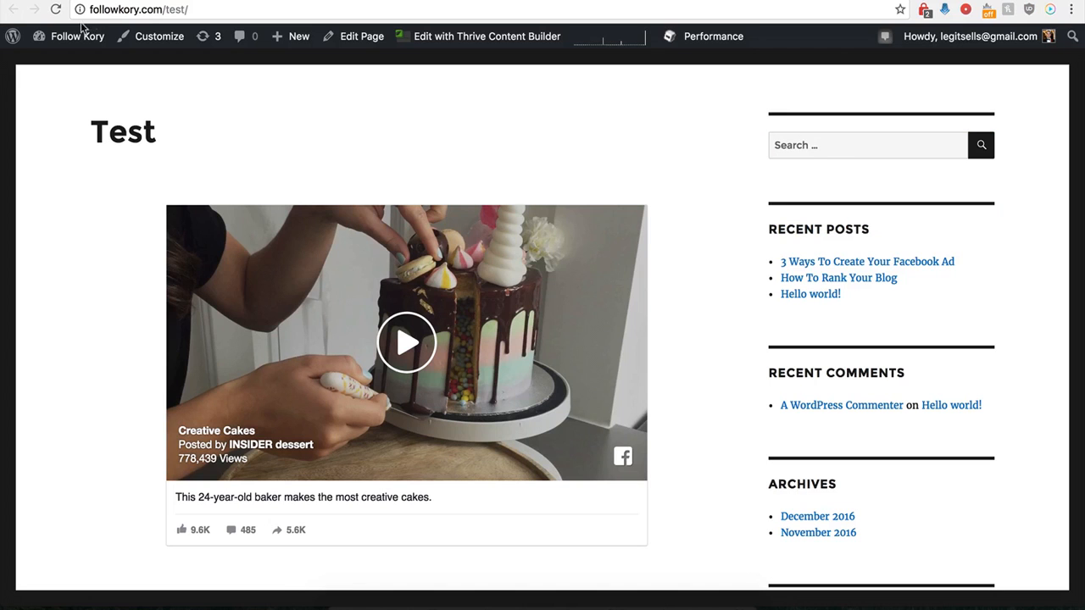
left_click(56, 10)
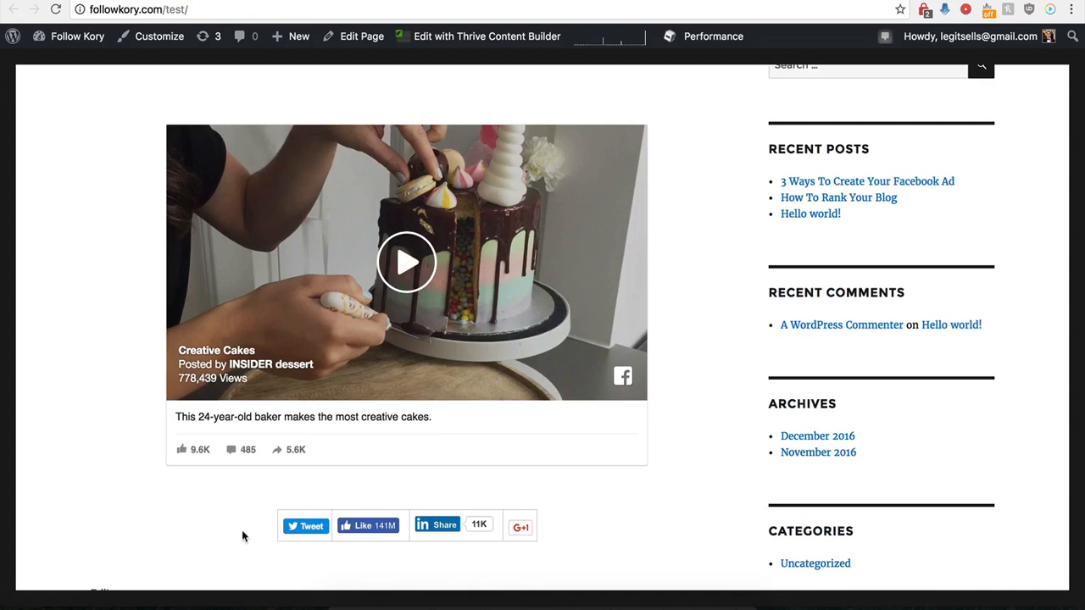
Step: Reopen the Demo Name player's settings and turn off social sharing
left_click(227, 1)
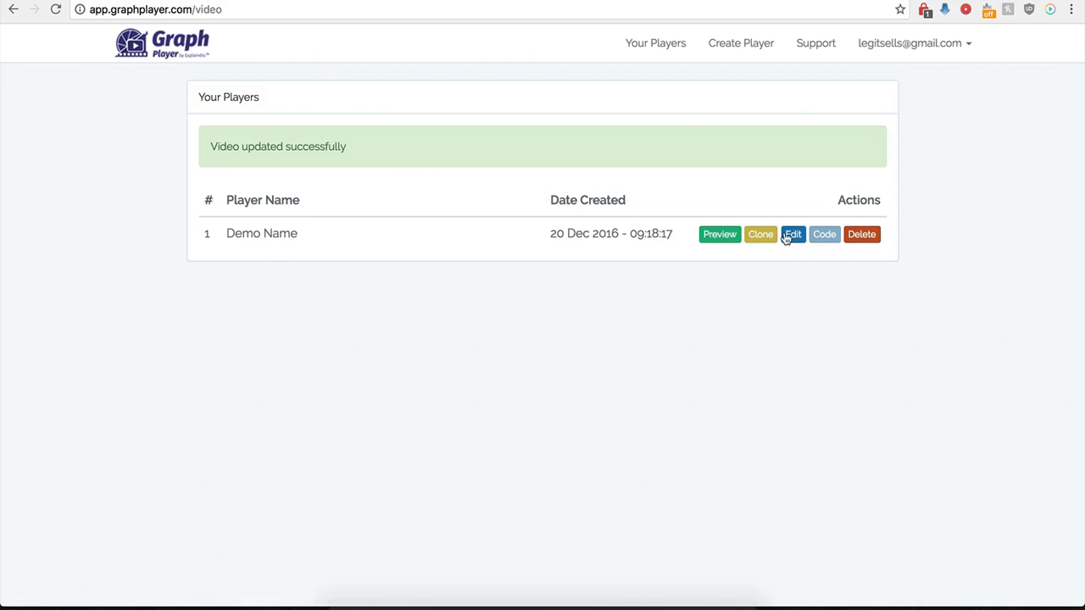
left_click(788, 238)
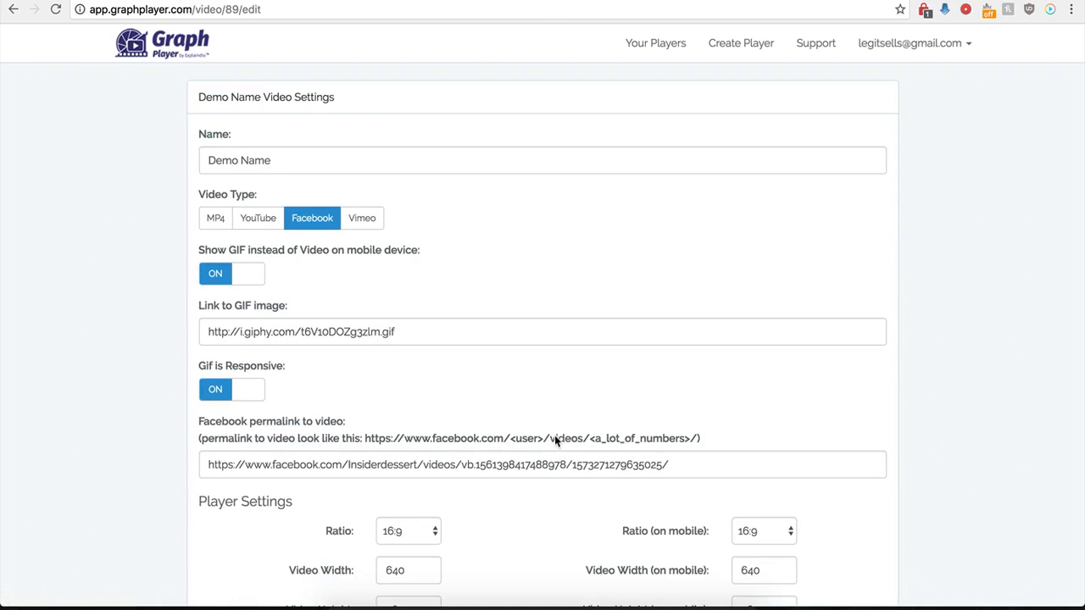
scroll(594, 458, "down", 9)
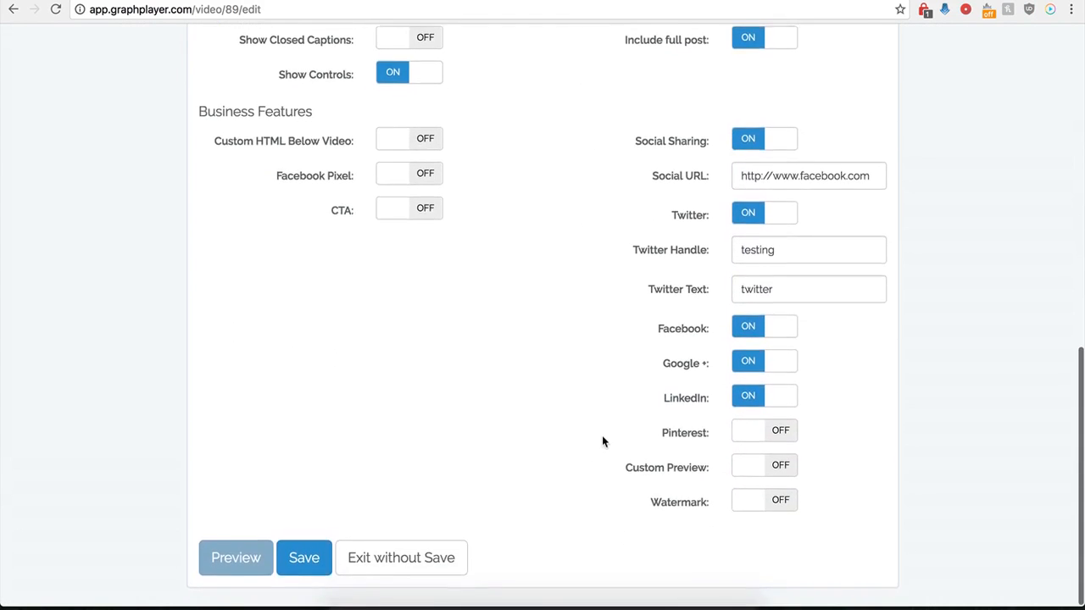
left_click(745, 145)
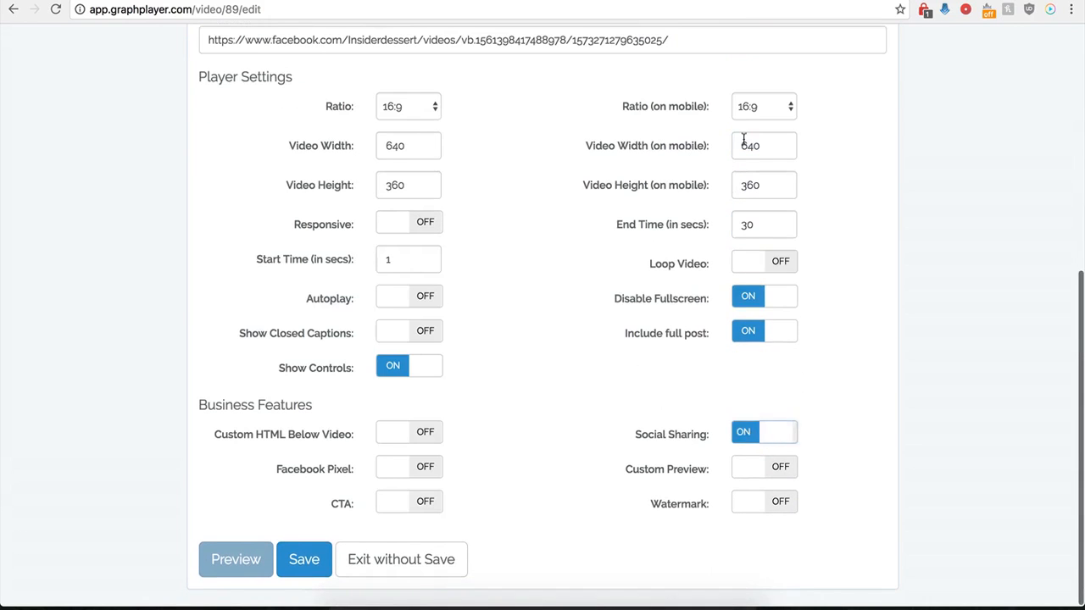
scroll(637, 417, "down", 1)
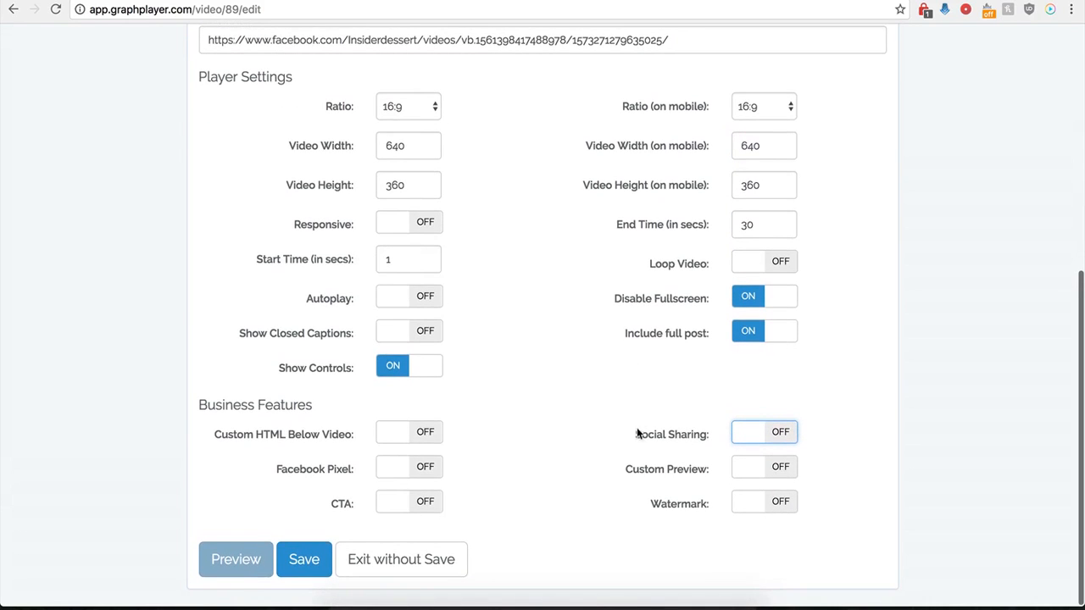
Step: Turn on the custom preview and paste the copied hdwpro.com image address as the preview image URL
left_click(780, 468)
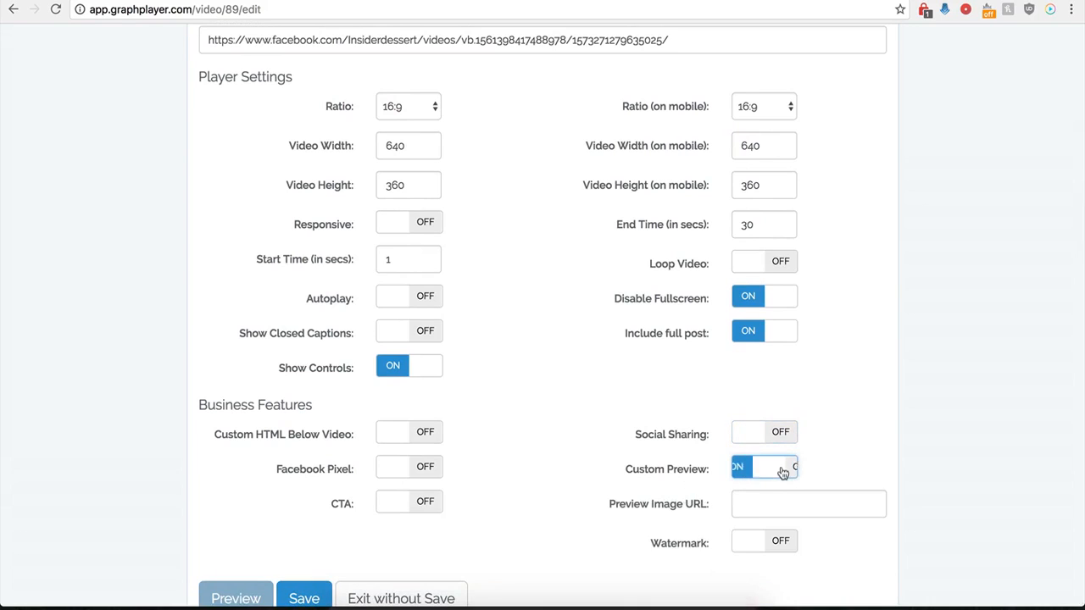
left_click(752, 507)
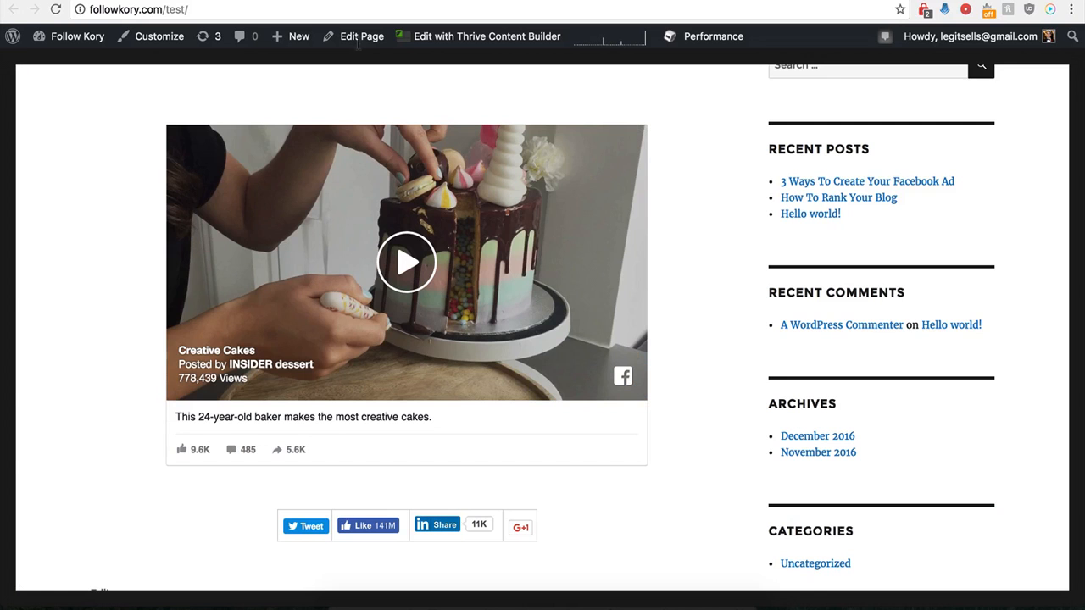
scroll(205, 313, "up", 1)
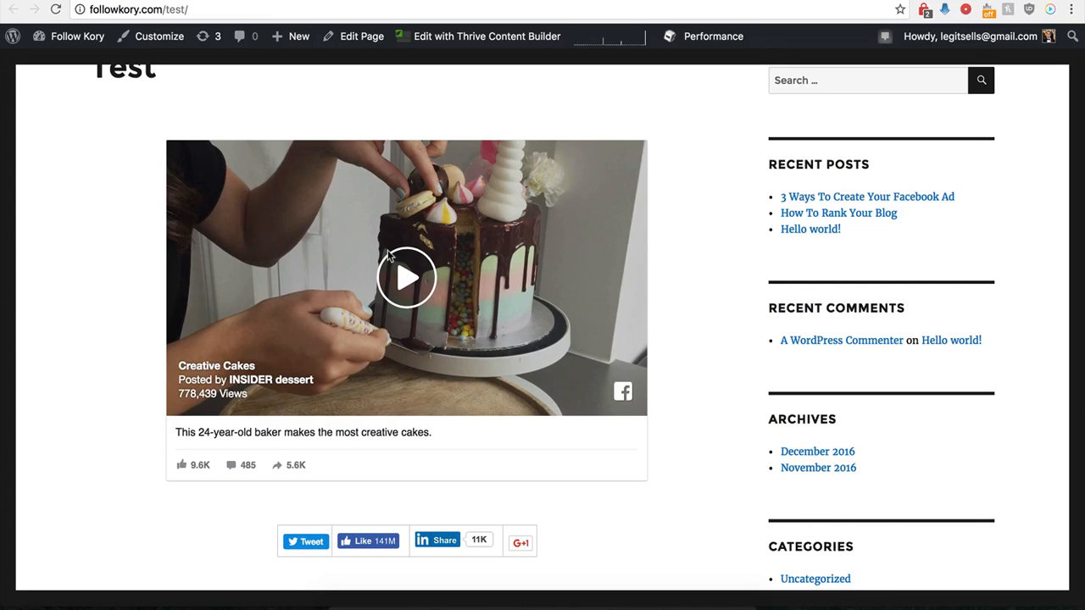
scroll(356, 246, "up", 1)
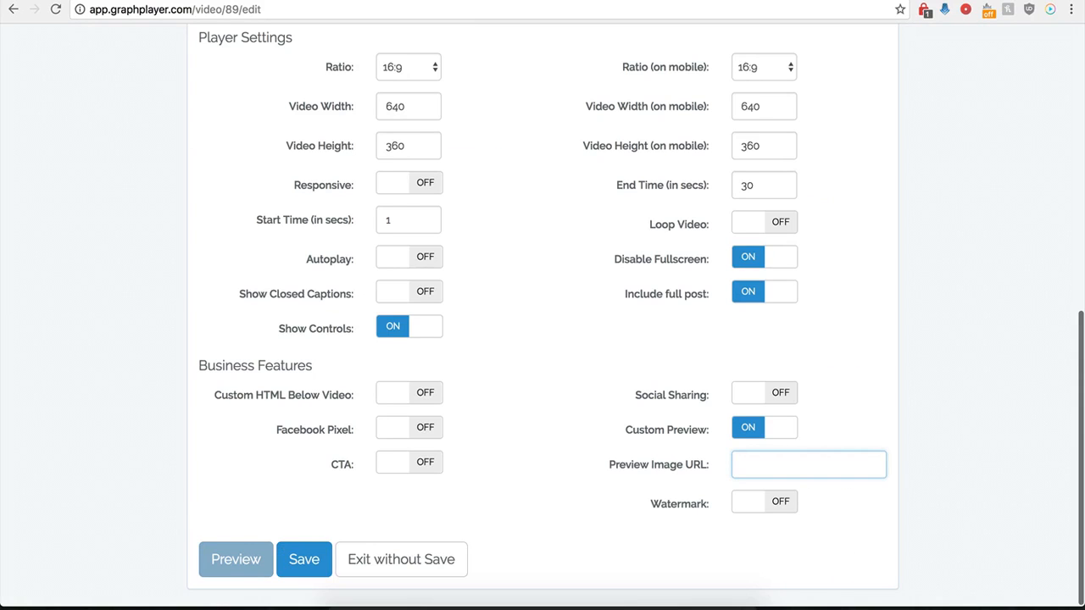
left_click(756, 464)
key("super+v")
left_click(641, 461)
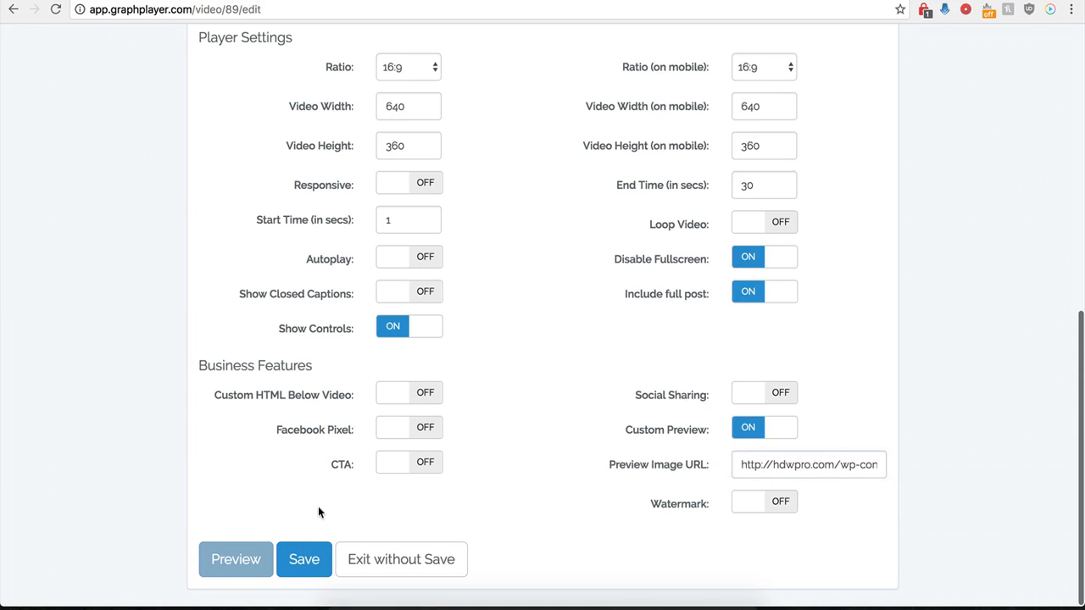
Step: Save the player with its custom preview image and reload the WordPress Test page
left_click(302, 561)
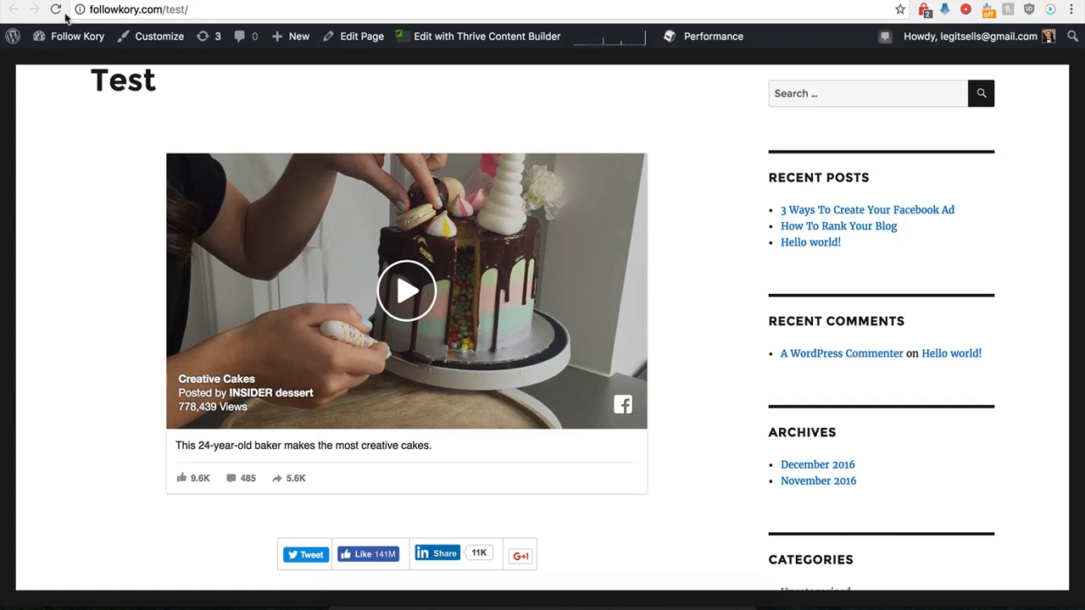
left_click(56, 10)
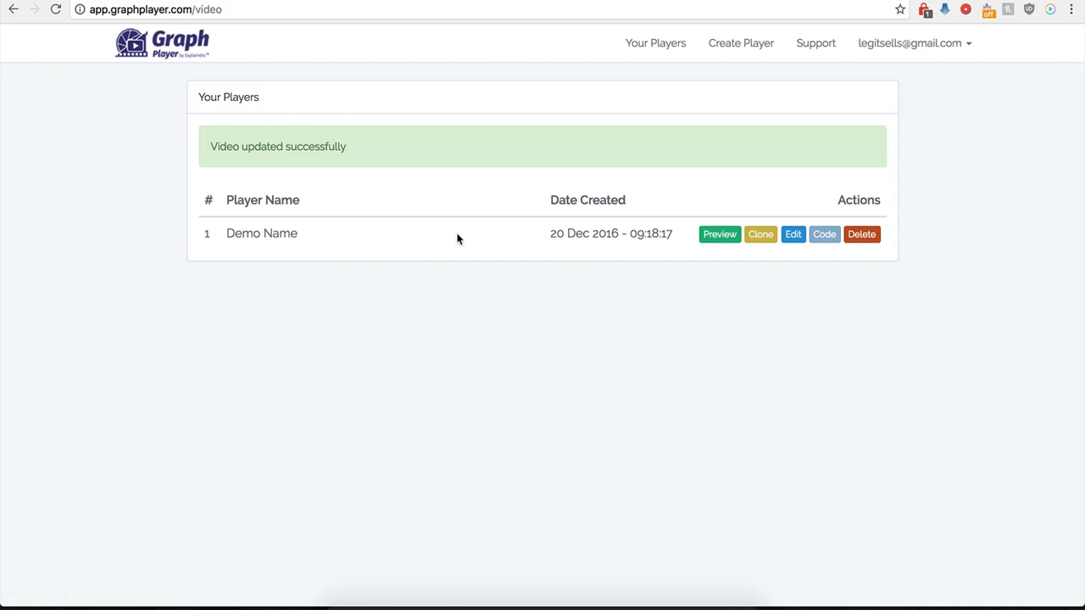
Step: Reopen the Demo Name player's settings and turn off the custom preview
left_click(794, 235)
scroll(647, 420, "down", 6)
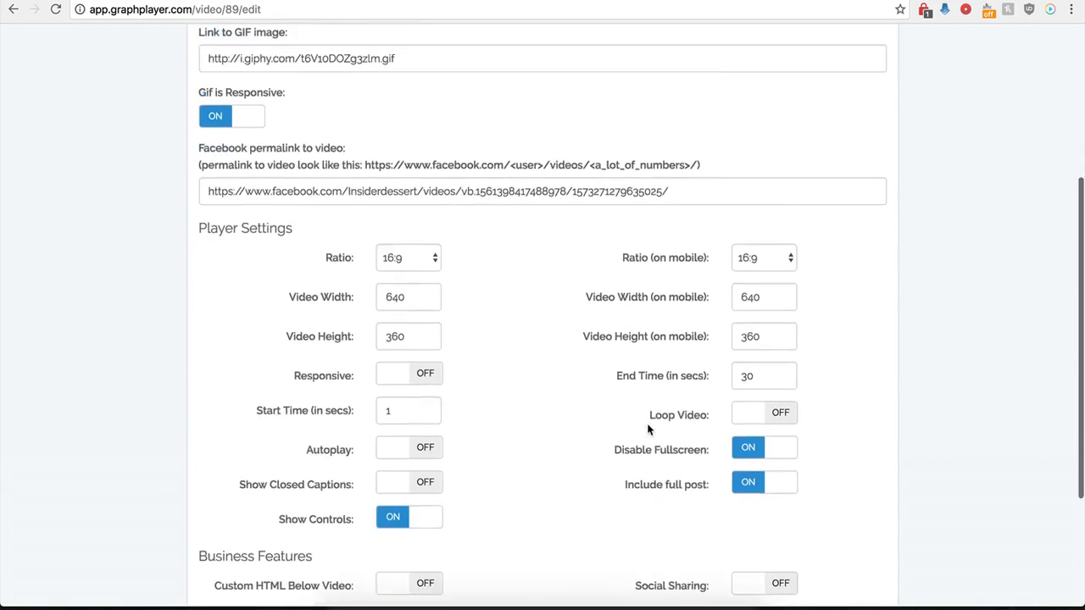
left_click(745, 429)
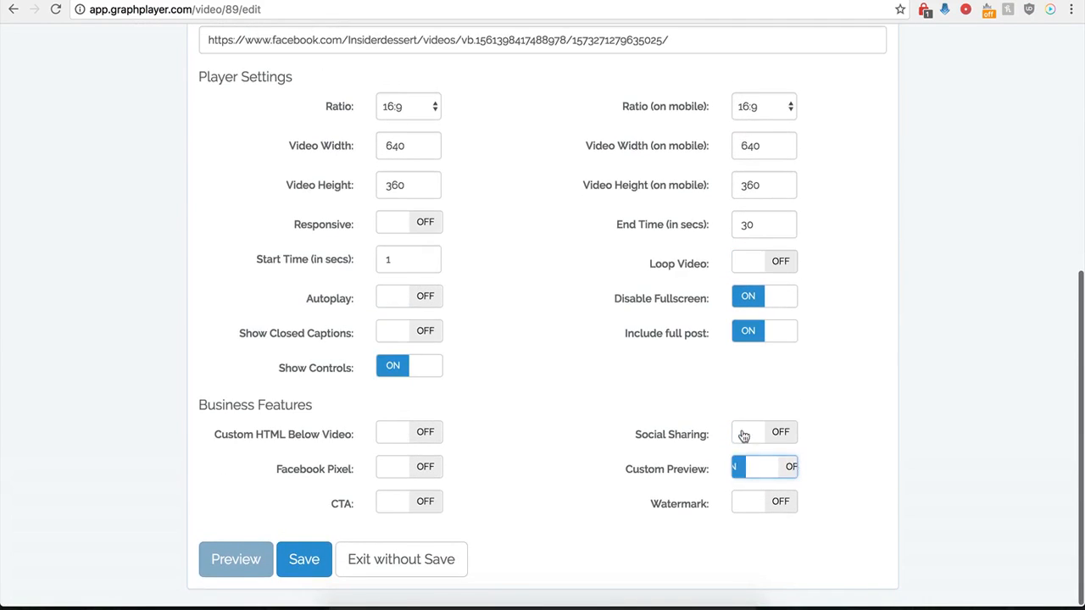
Step: Turn on the watermark and examine its image URL, link, click behaviour, position, opacity and scale options
left_click(784, 502)
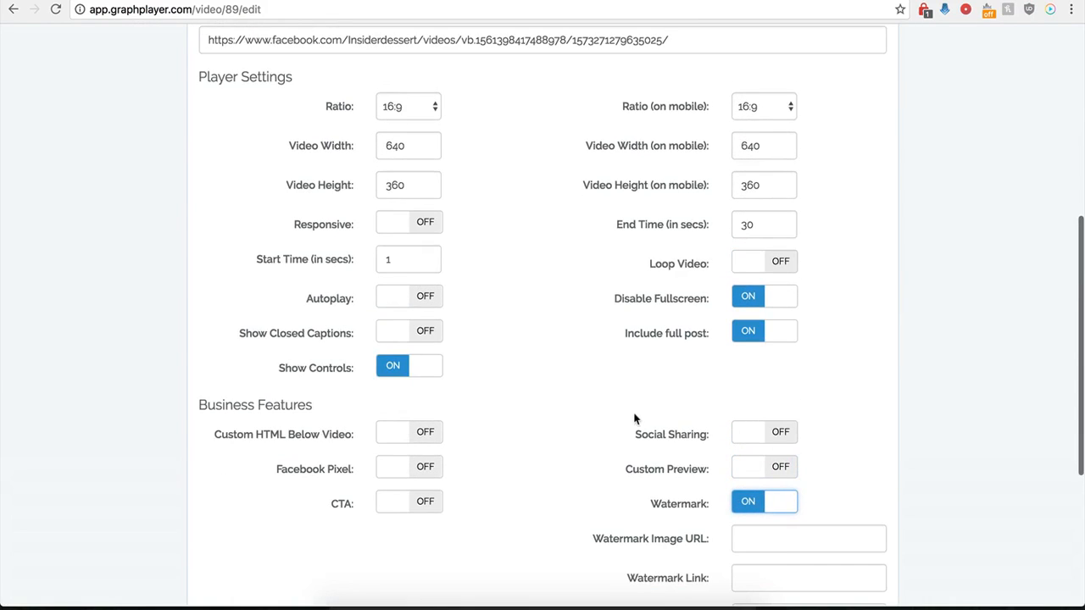
scroll(641, 531, "down", 1)
scroll(686, 525, "down", 3)
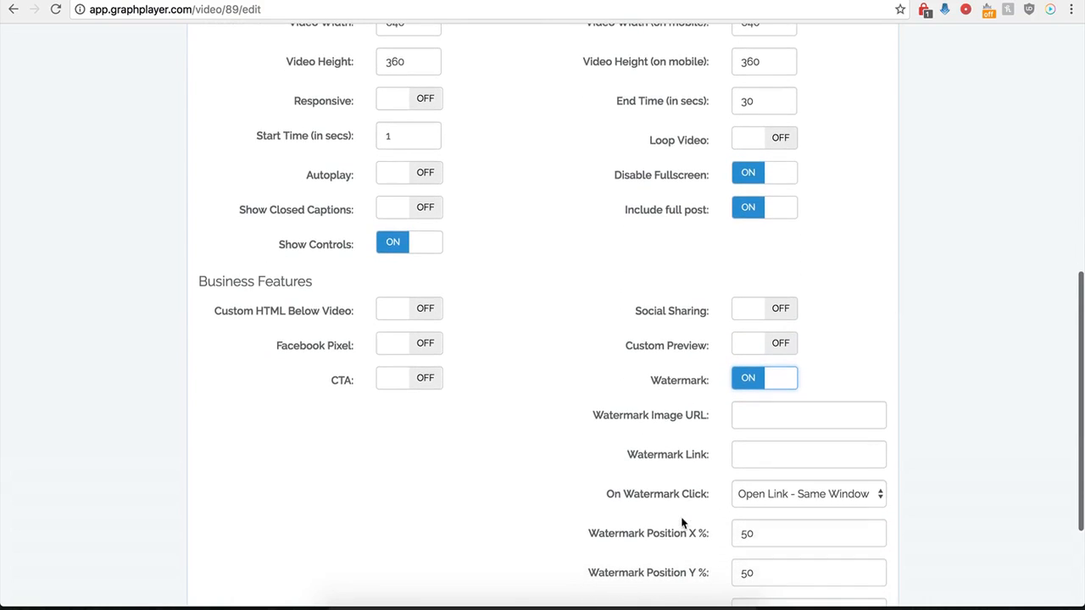
left_click(754, 417)
scroll(661, 441, "down", 4)
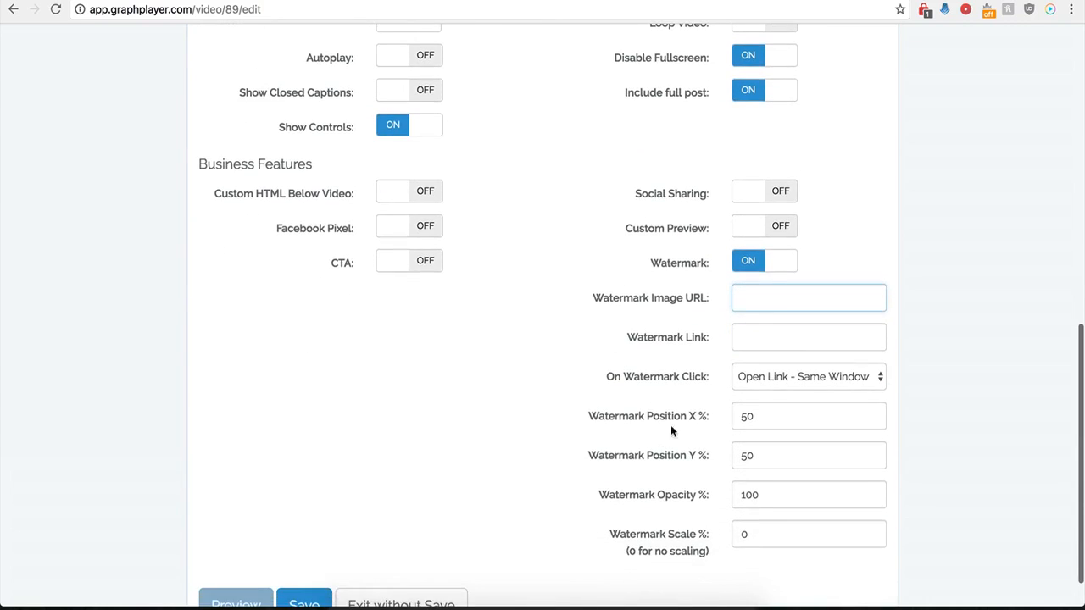
left_click(746, 337)
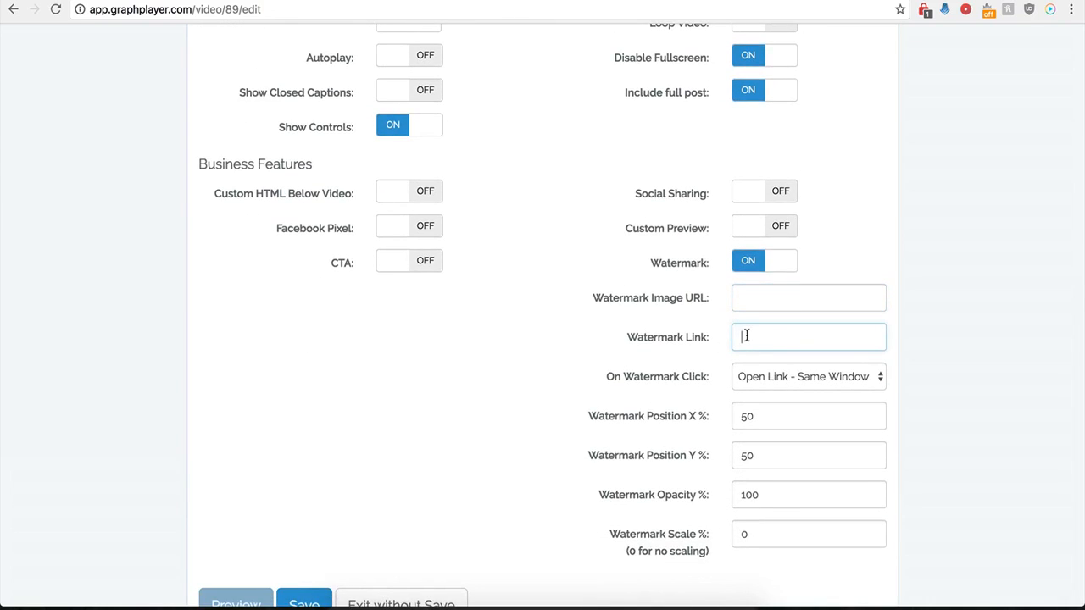
left_click(823, 376)
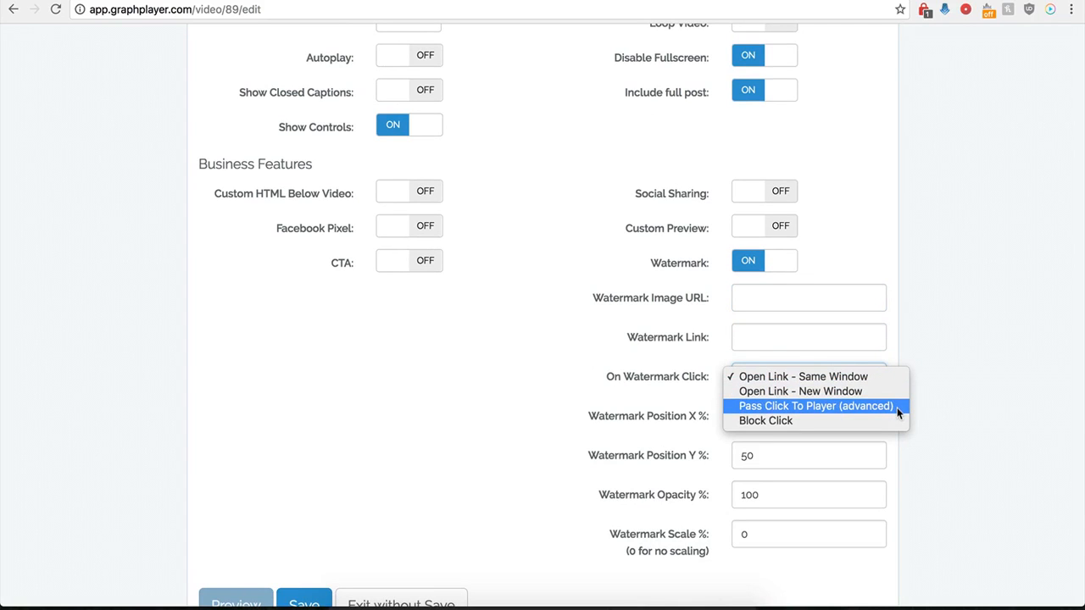
left_click(593, 359)
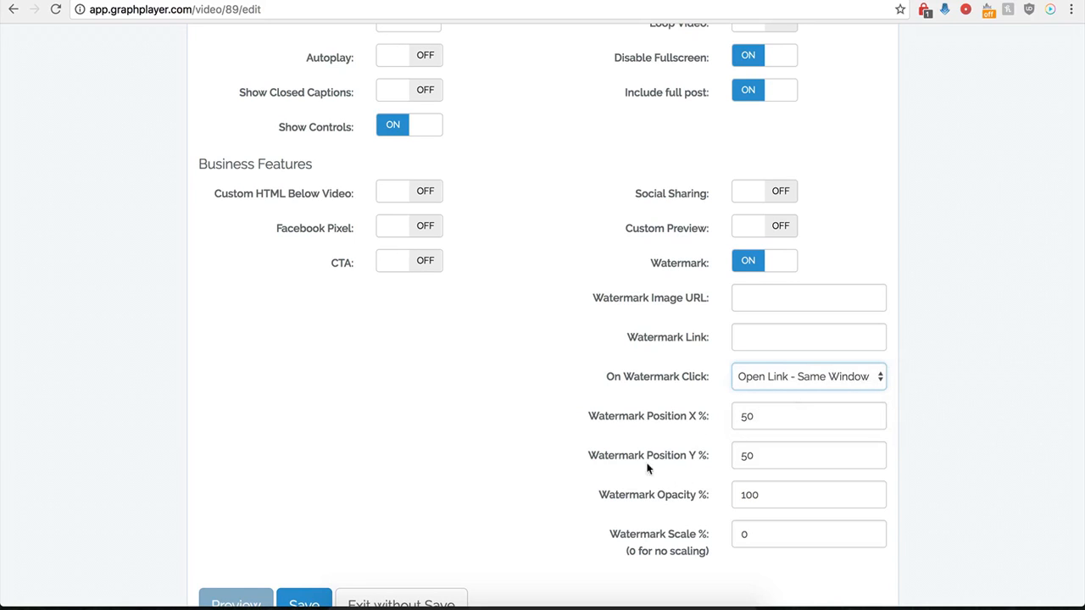
Step: Briefly show the CTA options for comparison with the watermark's, and turn both features off
left_click(418, 268)
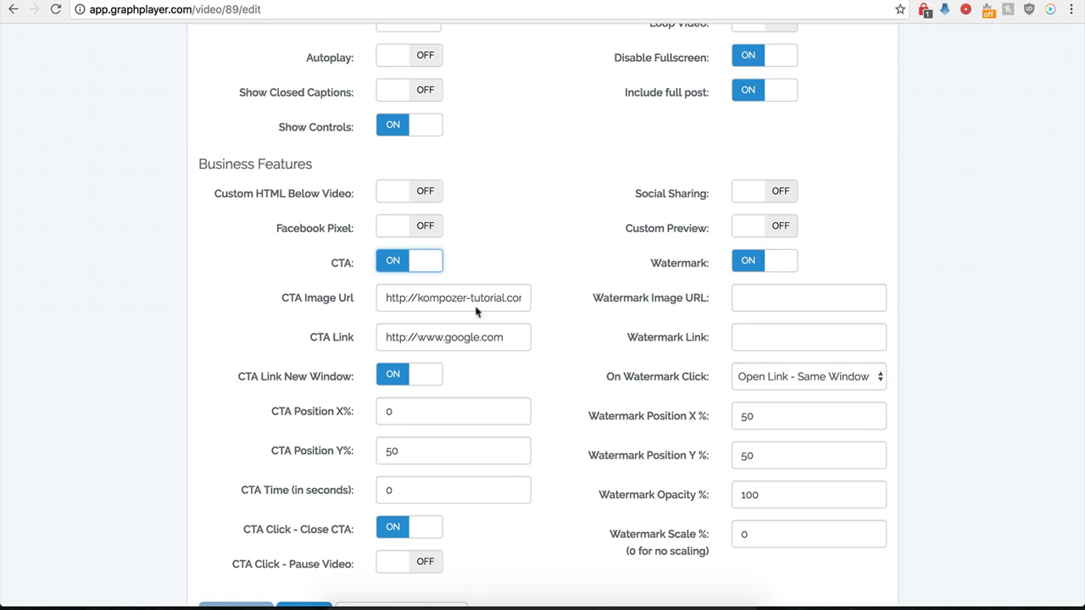
left_click(412, 272)
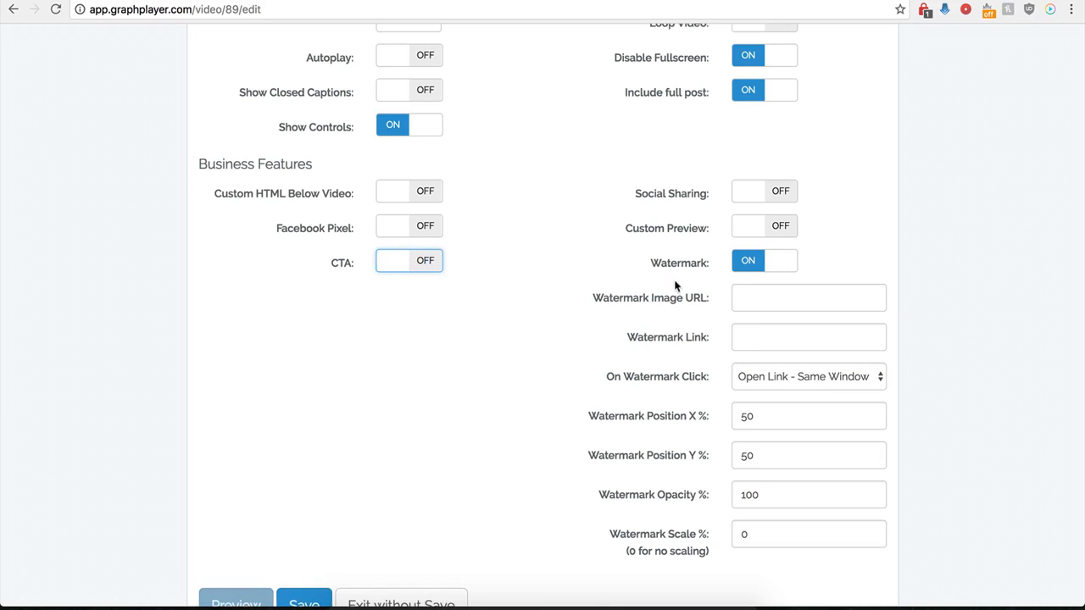
left_click(749, 269)
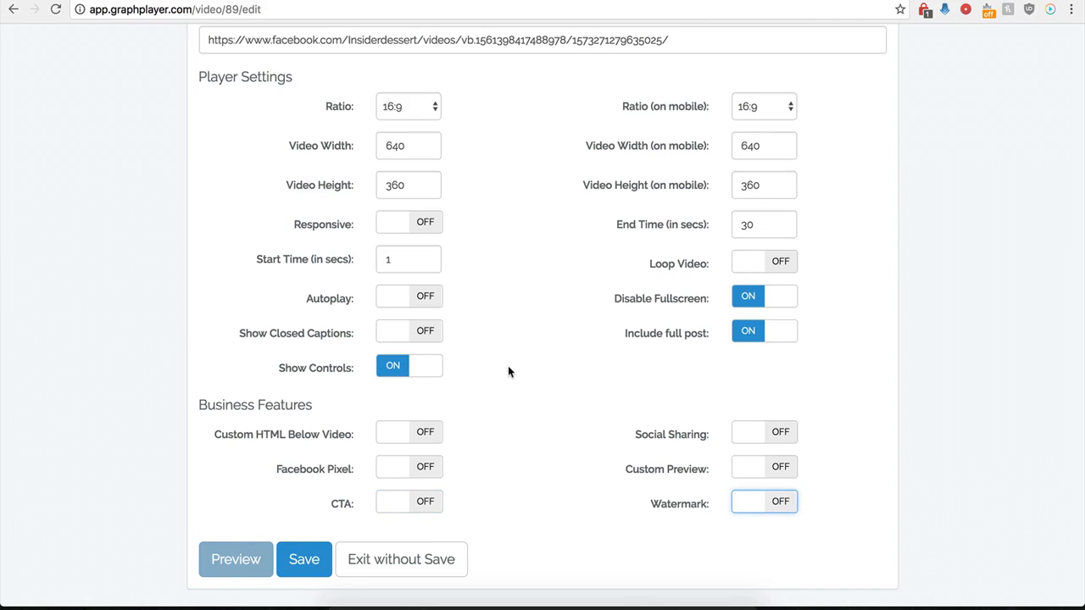